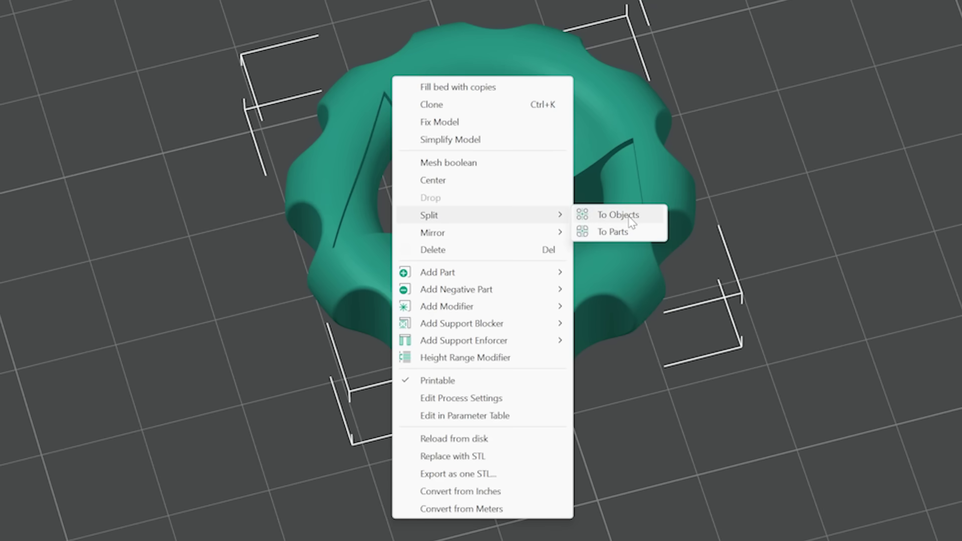
Split the coin into objects, delete the second, and scale the tiny remaining one to 100000% Z
click(631, 220)
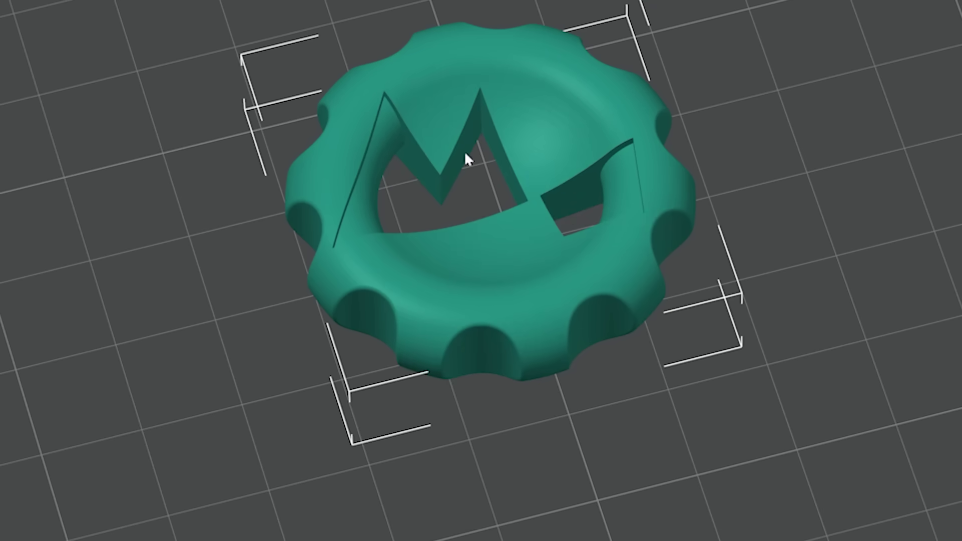
key(Delete)
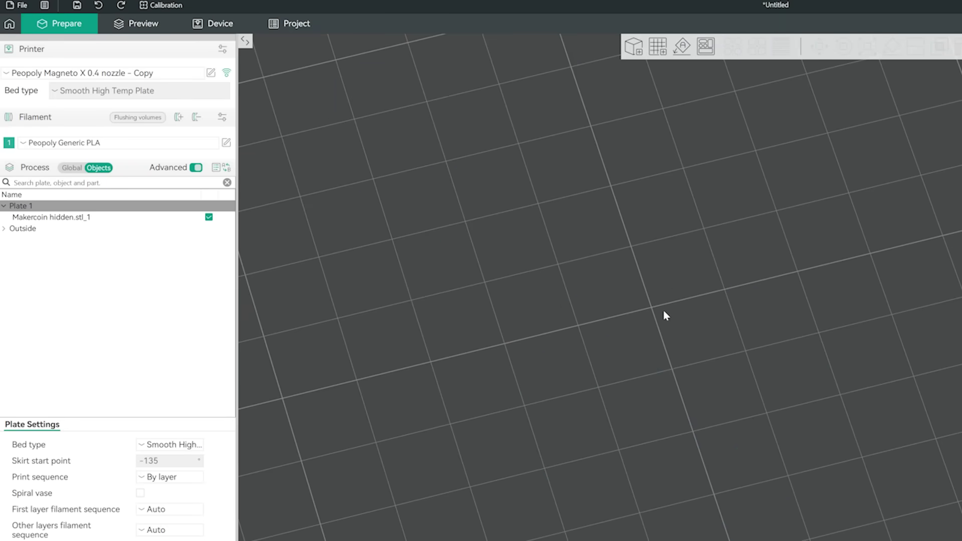
key(ctrl+a)
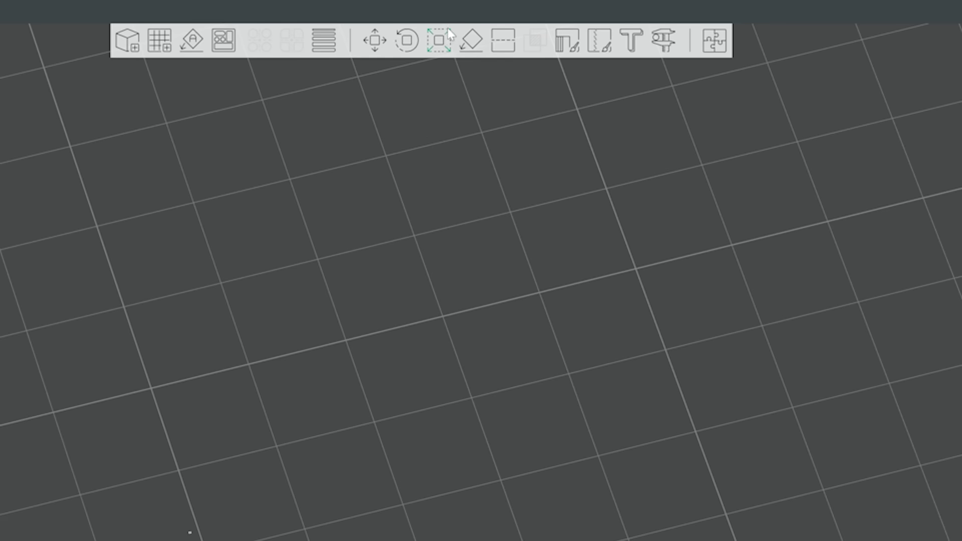
click(869, 47)
click(576, 87)
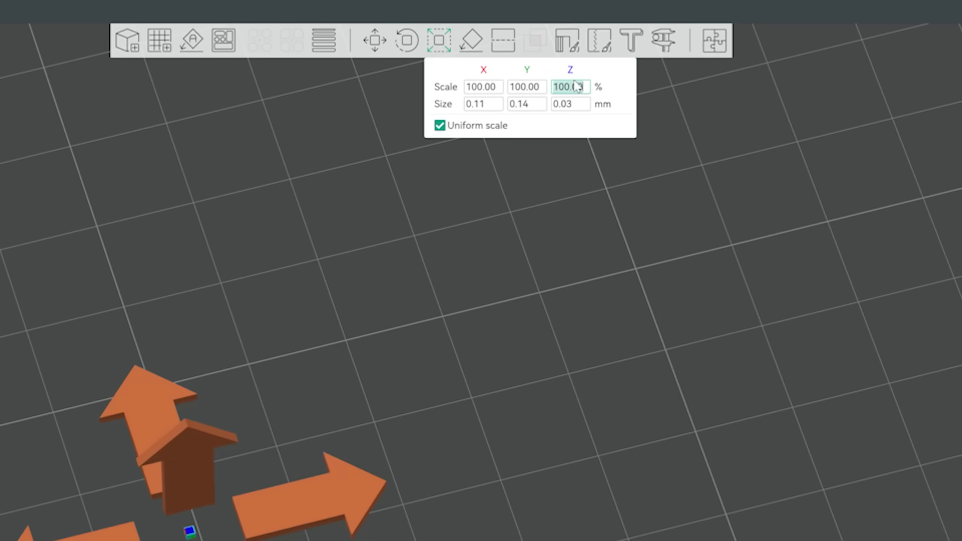
key(Return)
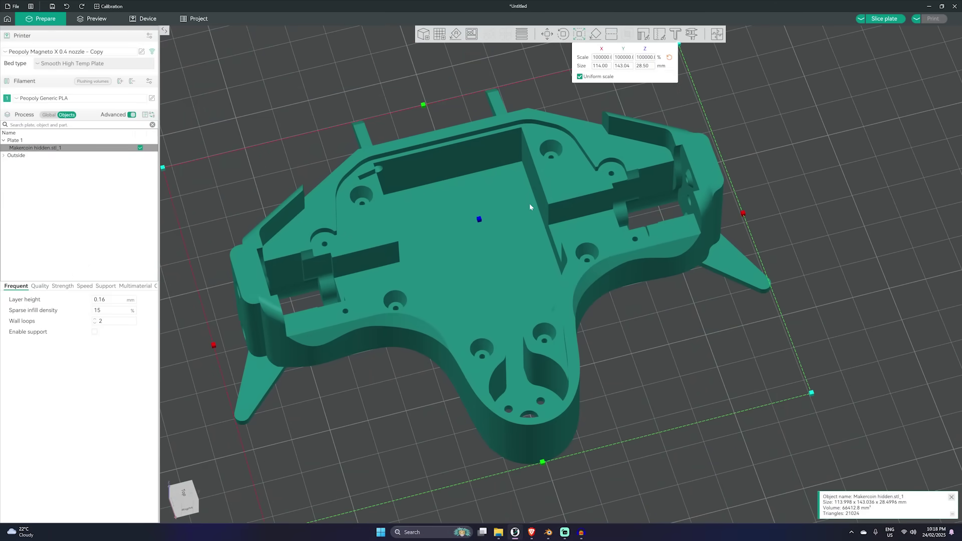
scroll(529, 203, down, 3)
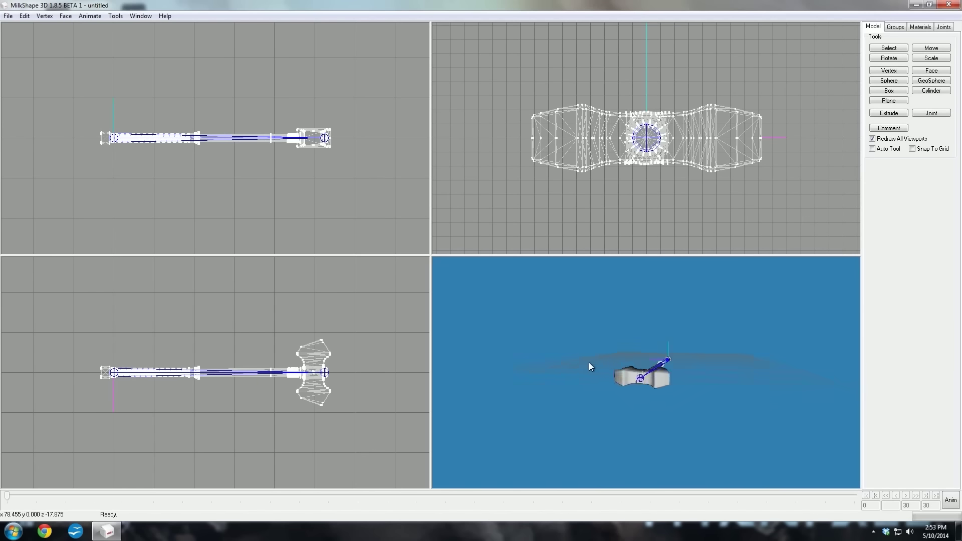
Orbit the WEP_Maul skeletal mesh in the viewport to inspect it
drag(589, 362, 557, 404)
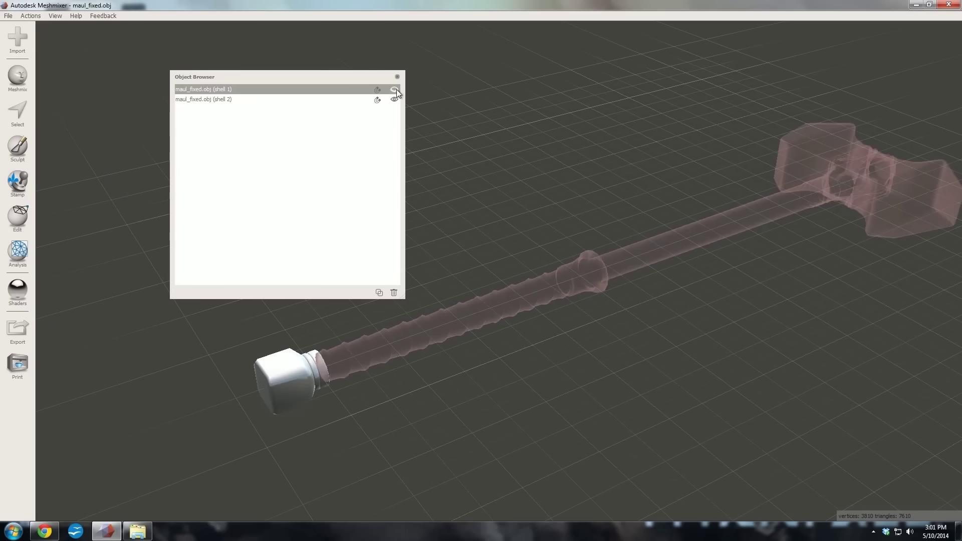
Hide the maul's pommel shell in the Groups list
click(396, 89)
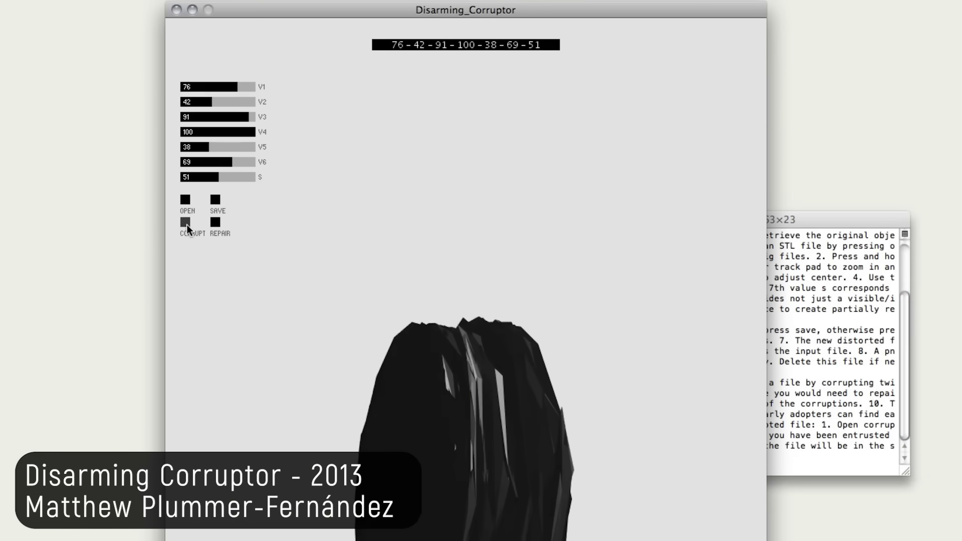
Repair the corrupted mouse model, inspect it, then scramble and restore it again
click(218, 224)
drag(516, 308, 566, 307)
scroll(560, 307, up, 3)
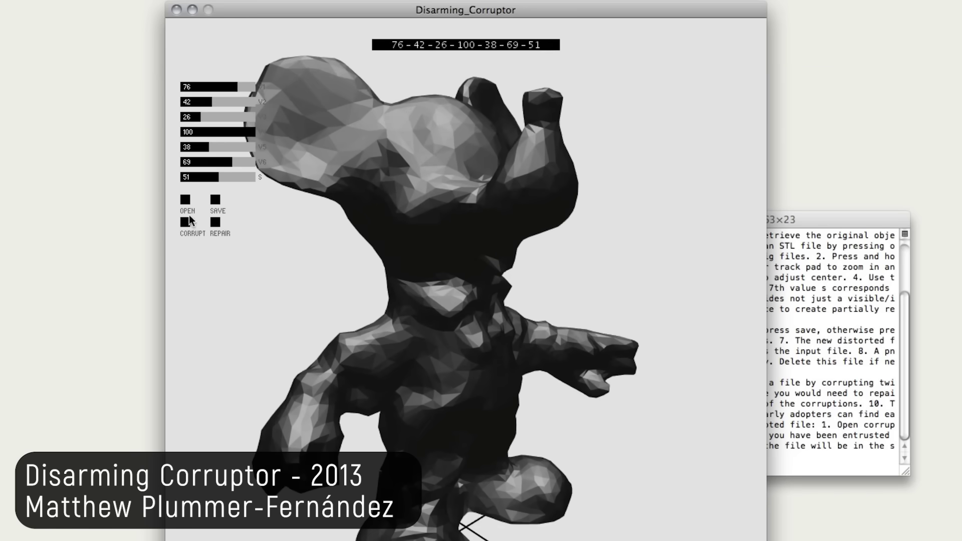
click(187, 222)
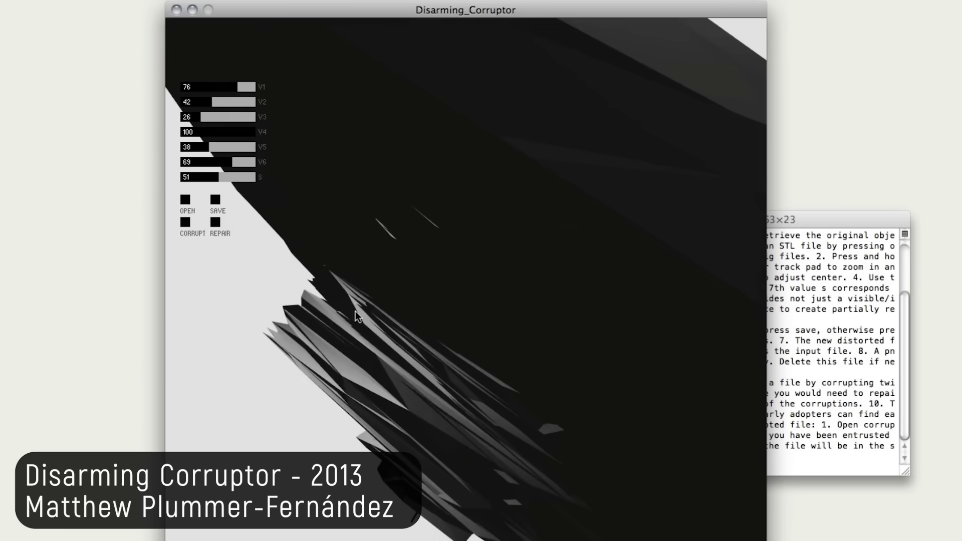
scroll(381, 294, down, 5)
scroll(381, 296, up, 5)
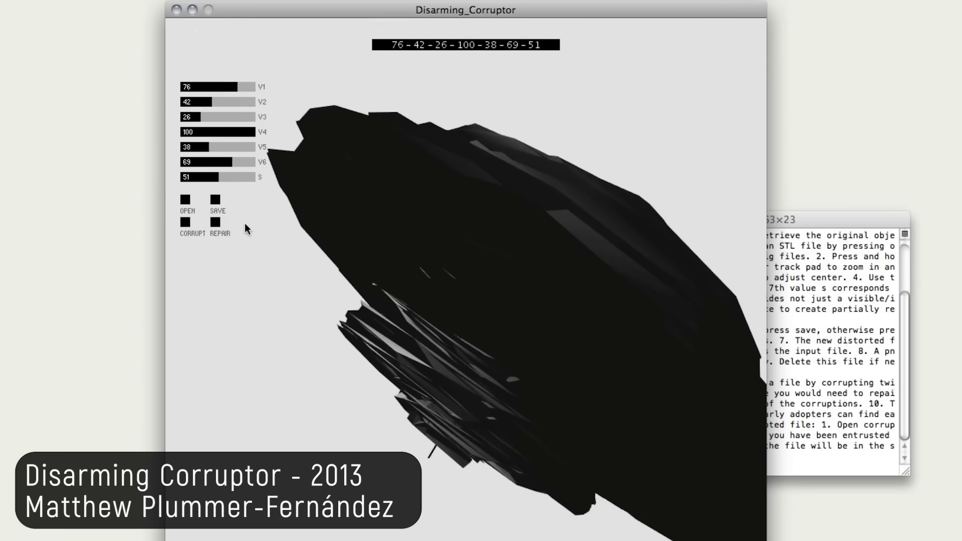
click(214, 221)
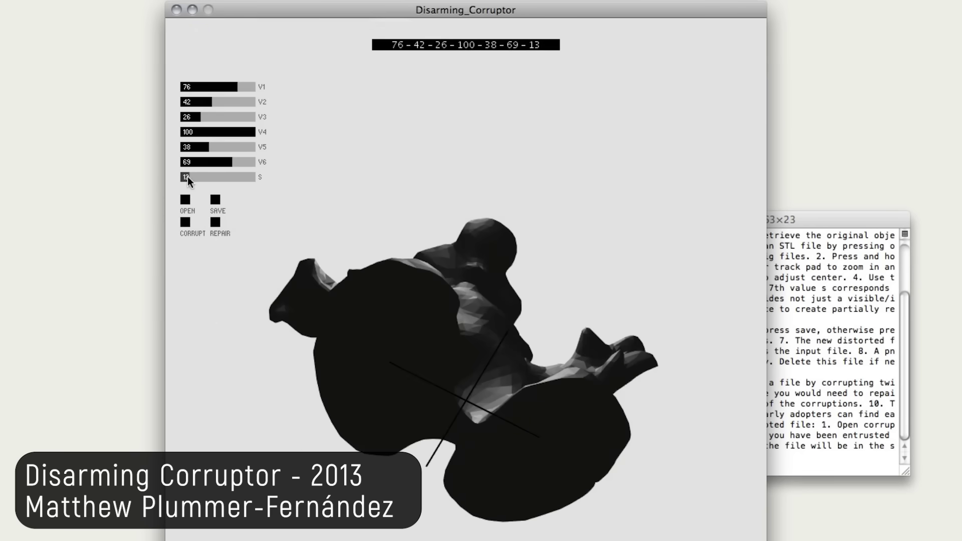
Corrupt with the new settings, repair into the brass-knuckle model, and turn it to a front view
click(185, 222)
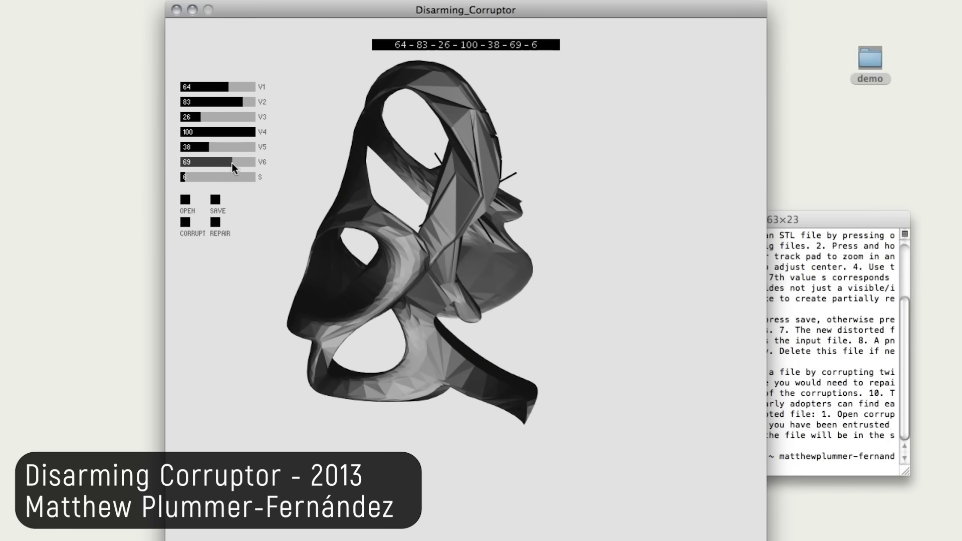
click(217, 225)
drag(333, 283, 274, 452)
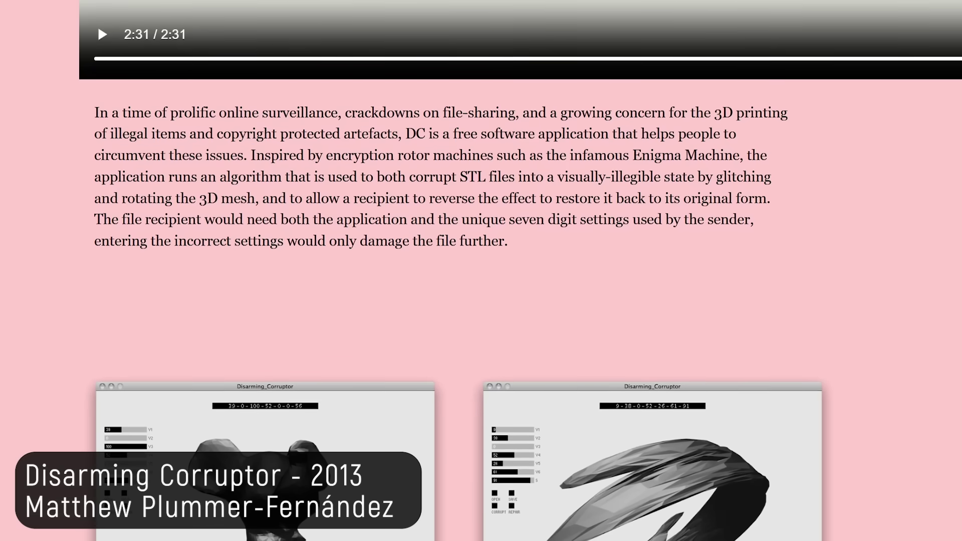
drag(250, 155, 740, 155)
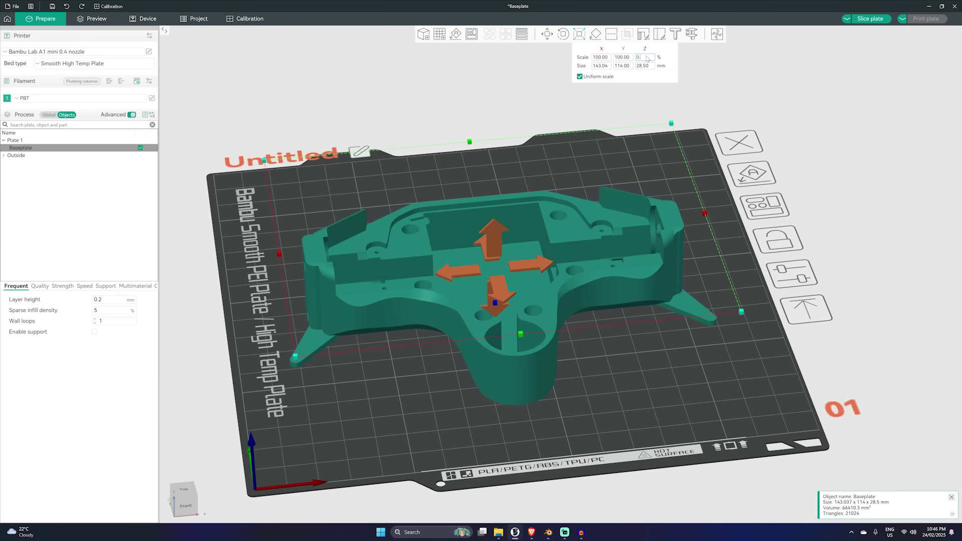
Apply the 0.1% scale so the Baseplate shrinks to a speck on the bed
key(Return)
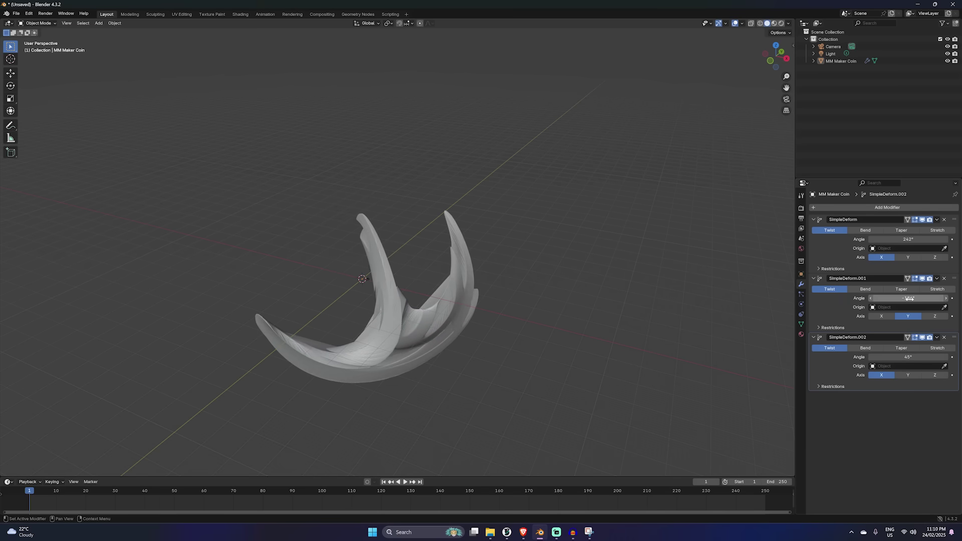
key(minus)
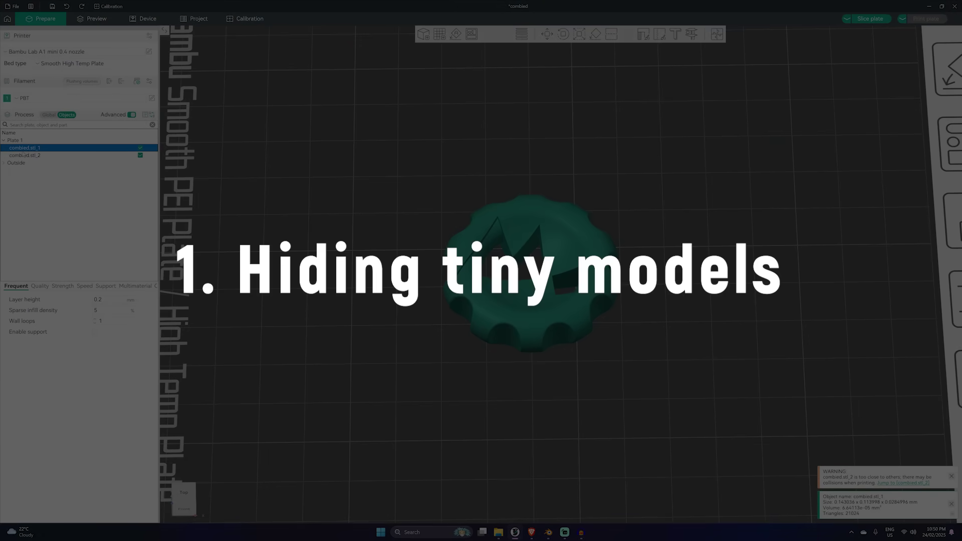
Delete combined.stl_2 from the plate and orbit the plate view
key(Delete)
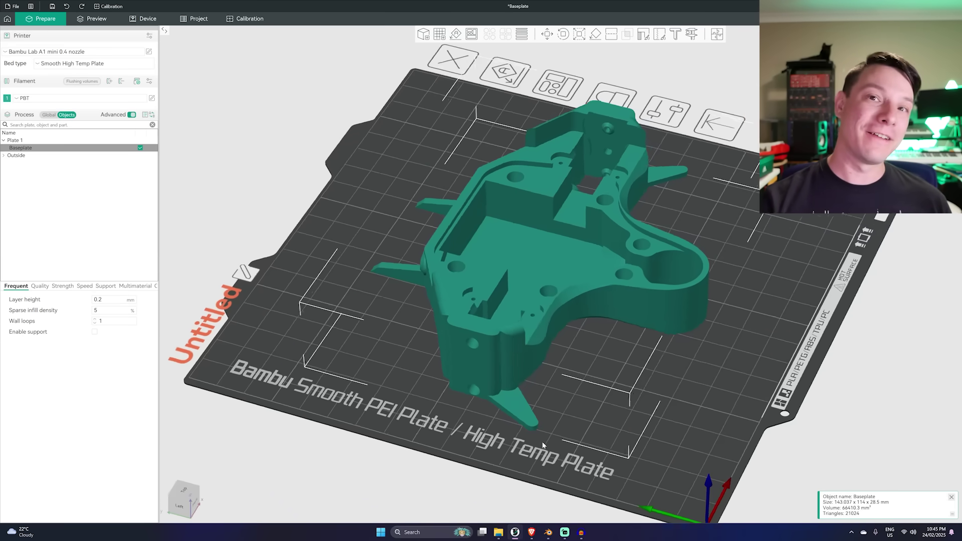
drag(542, 445, 366, 305)
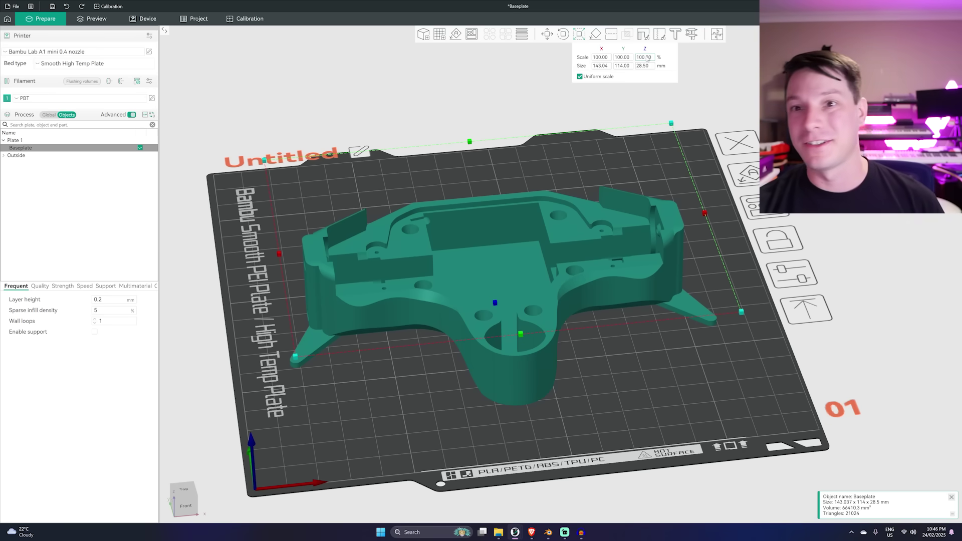
Scale the Baseplate's Z to 0.1% and deselect it, leaving the plate apparently empty
click(645, 57)
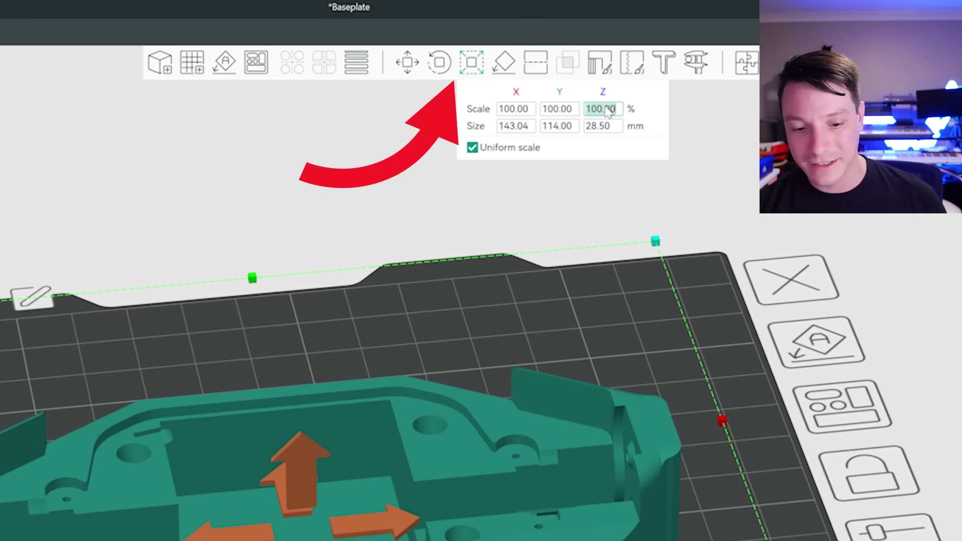
text(0.1)
key(Return)
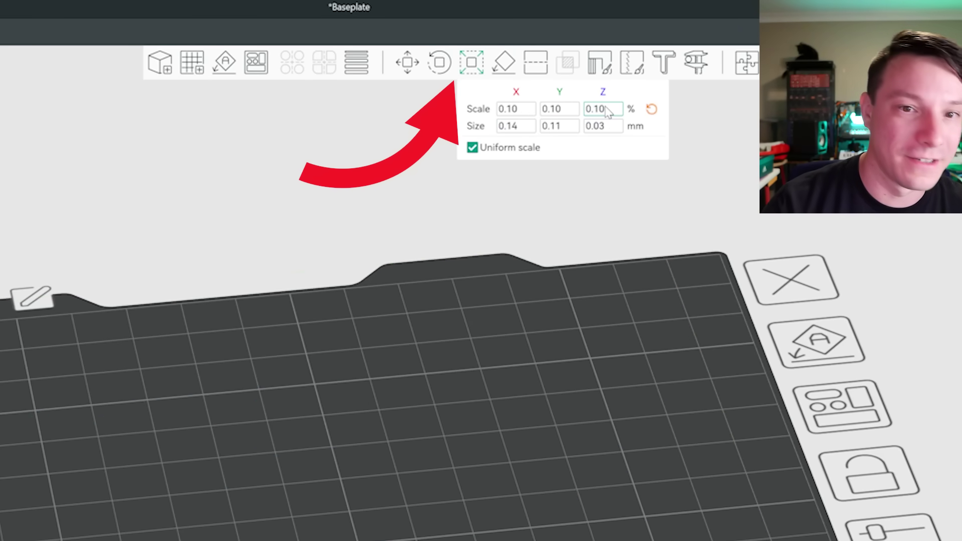
click(419, 292)
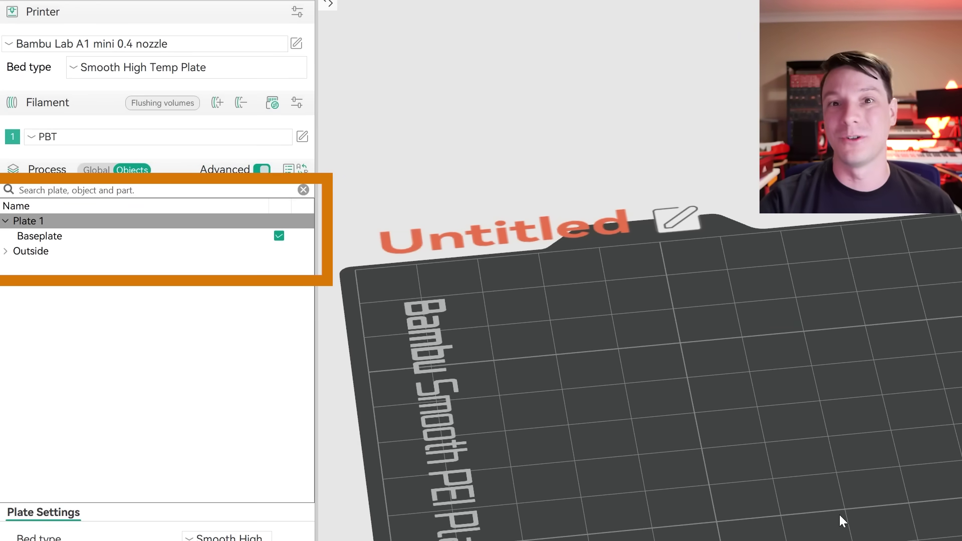
drag(840, 515, 789, 483)
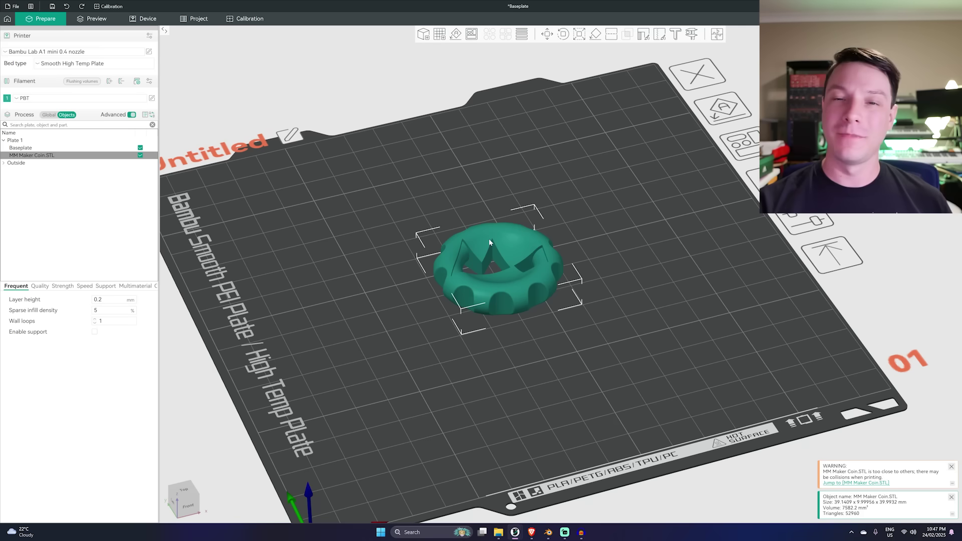
Move the MM Maker Coin toward the plate's upper right and orbit around it
drag(489, 242, 480, 231)
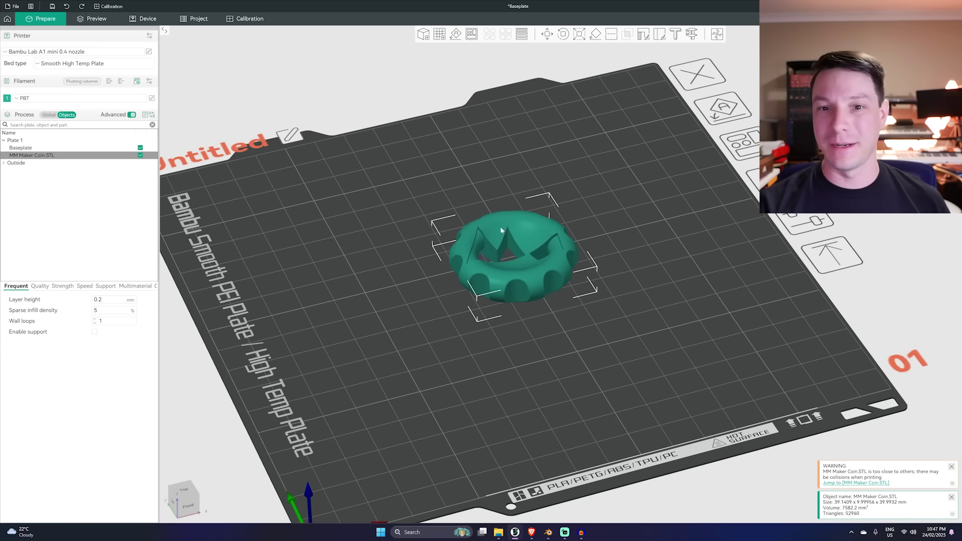
scroll(413, 224, up, 5)
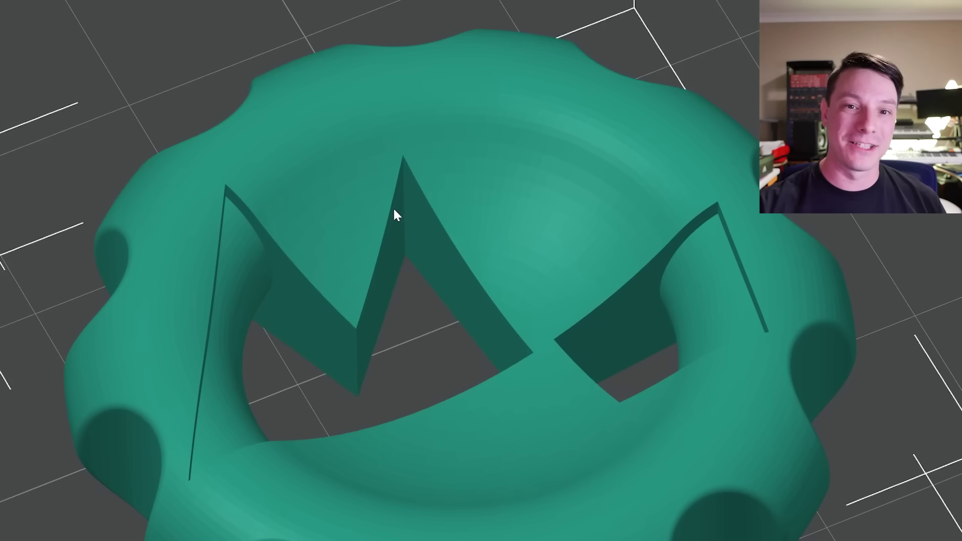
drag(393, 206, 569, 180)
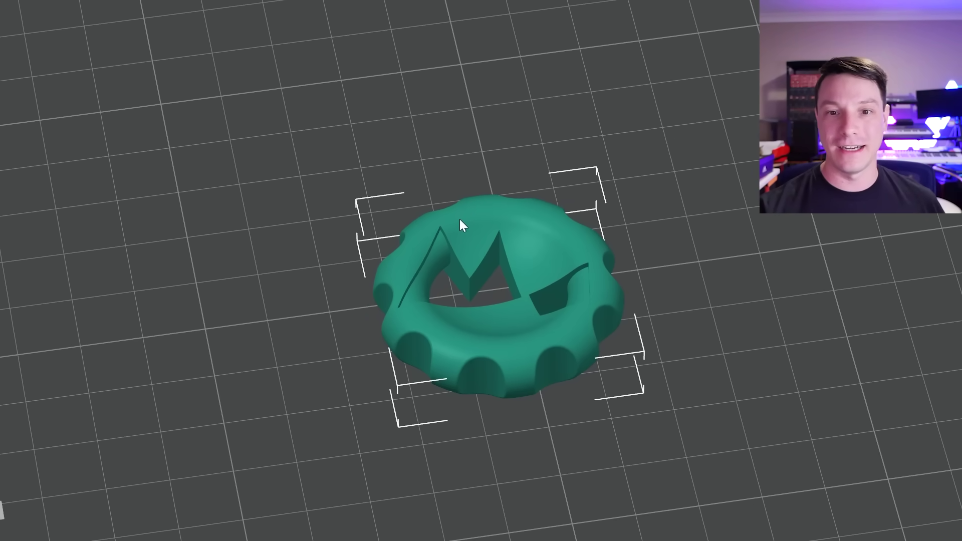
Assemble the coin with the hidden chassis part and select both objects
right_click(462, 219)
click(506, 229)
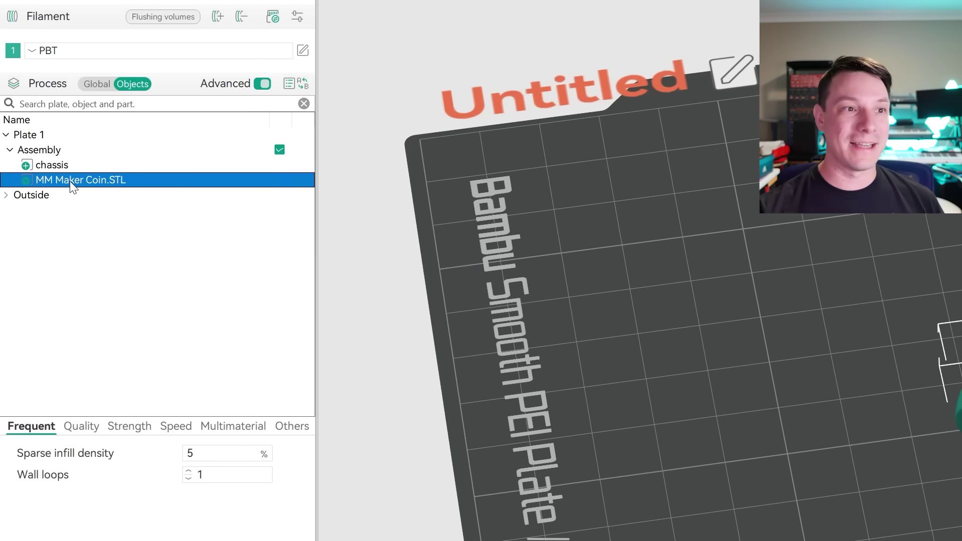
click(51, 169)
click(66, 181)
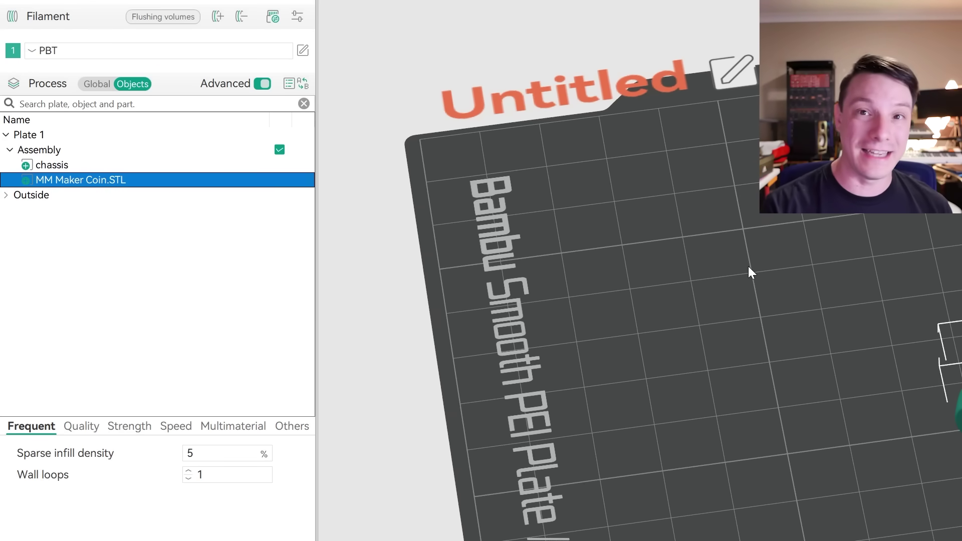
Export all objects as one STL named combied and load it back onto the plate
click(19, 11)
mouse_move(57, 142)
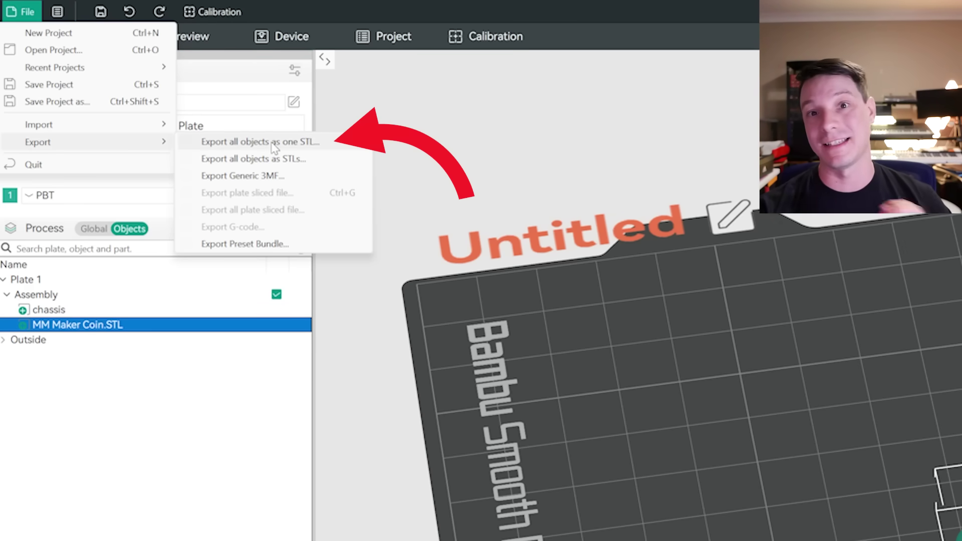
click(260, 141)
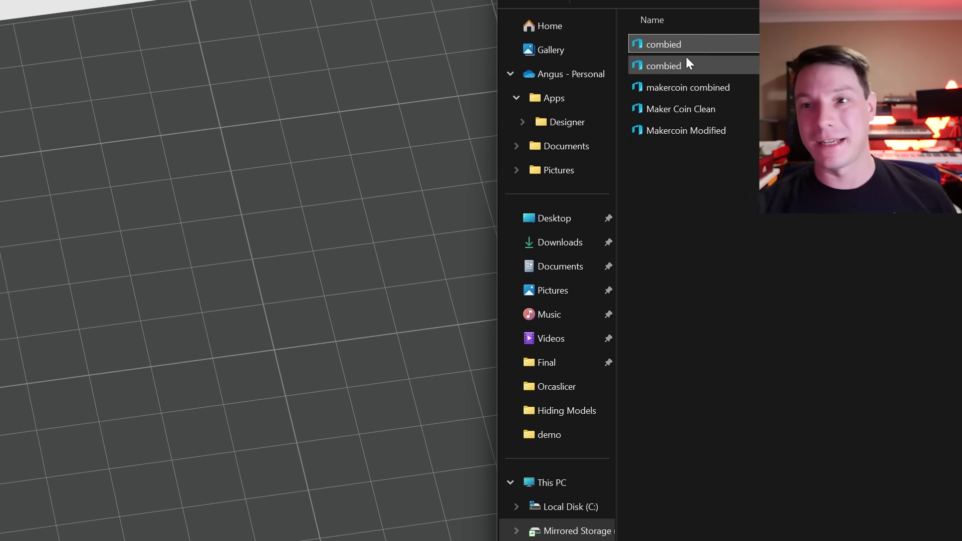
drag(666, 50, 260, 314)
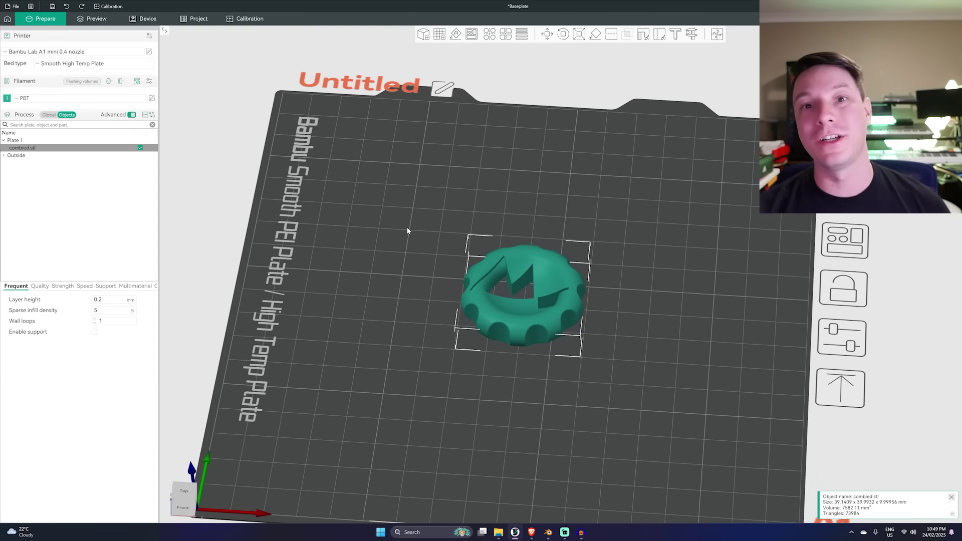
Slice the plate to preview the toolpaths
click(12, 6)
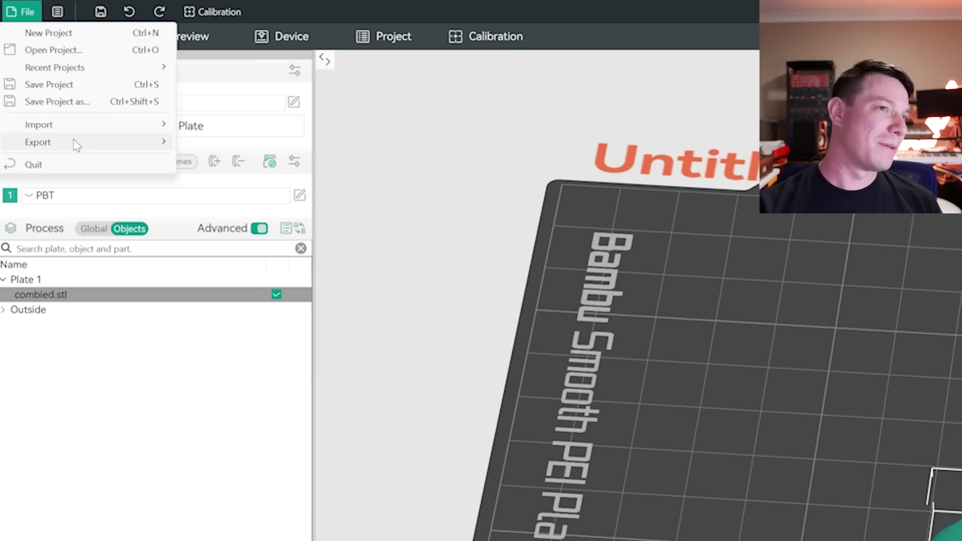
mouse_move(40, 73)
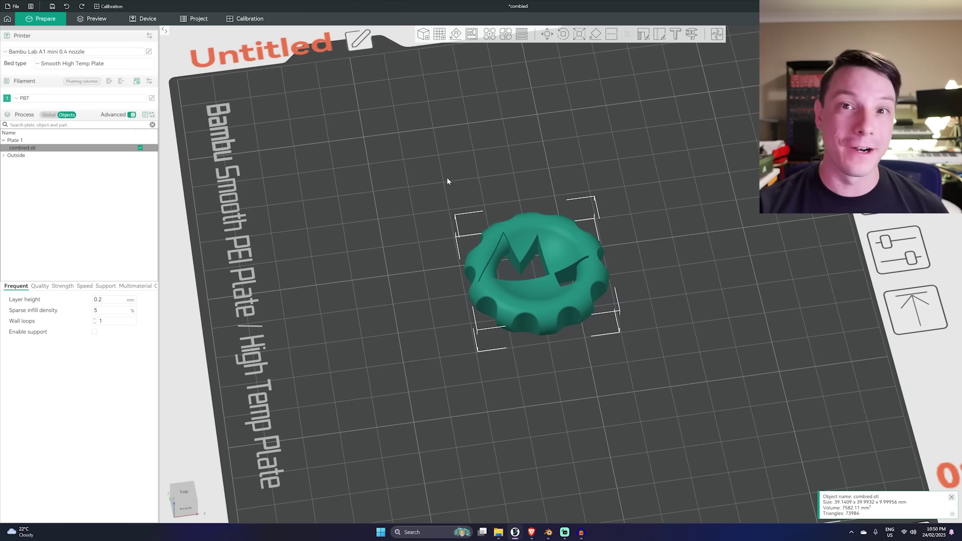
scroll(444, 179, up, 3)
key(ctrl+r)
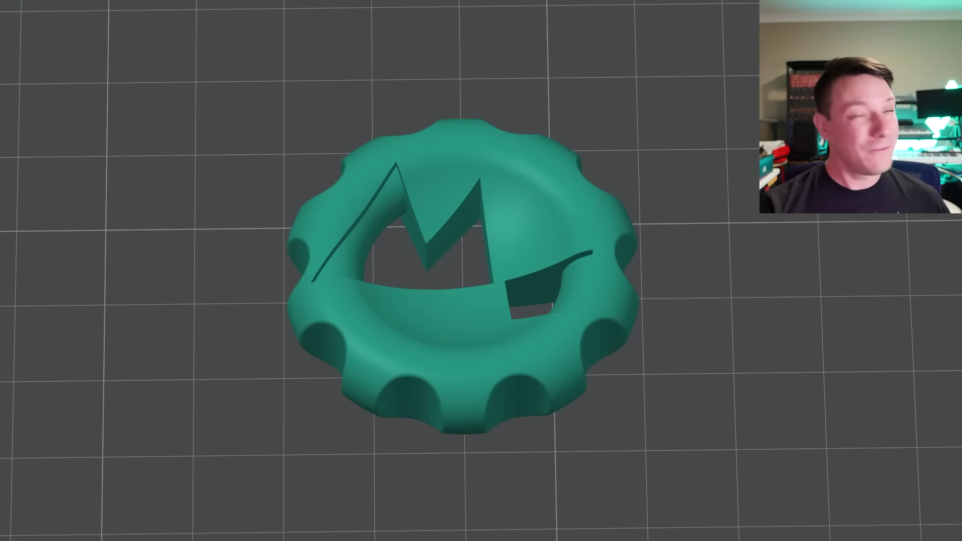
Split the model to objects and select combied.stl_1 and combied.stl_2 in the list
right_click(517, 179)
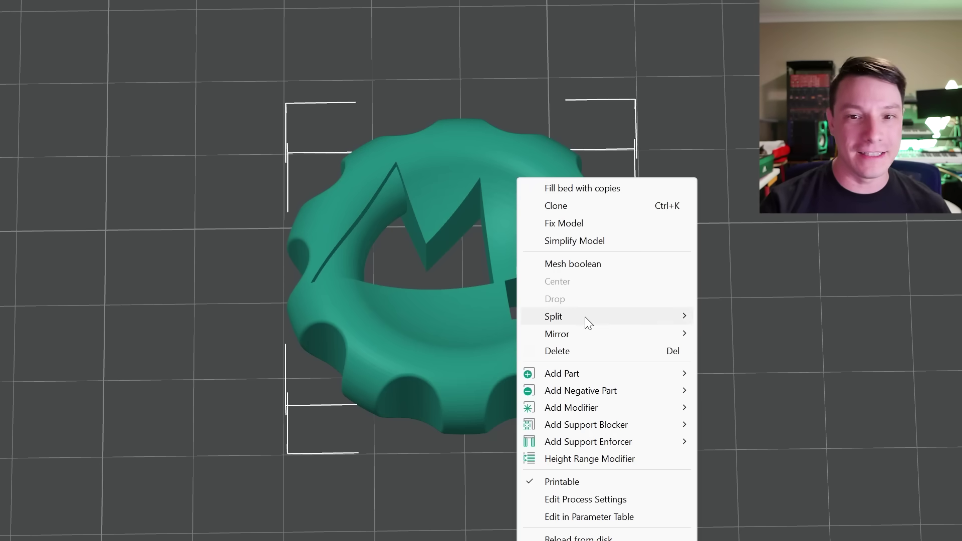
mouse_move(689, 316)
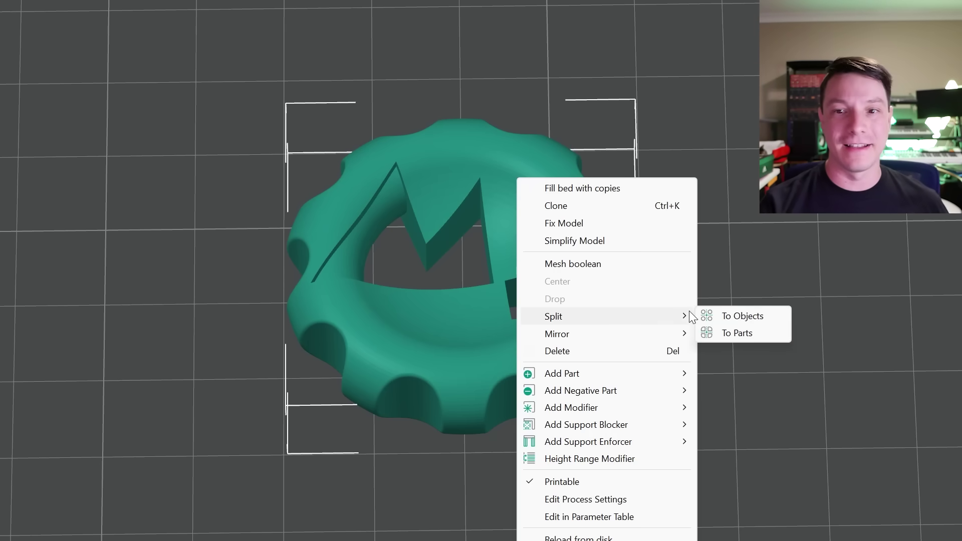
click(755, 317)
click(43, 182)
click(43, 193)
click(42, 182)
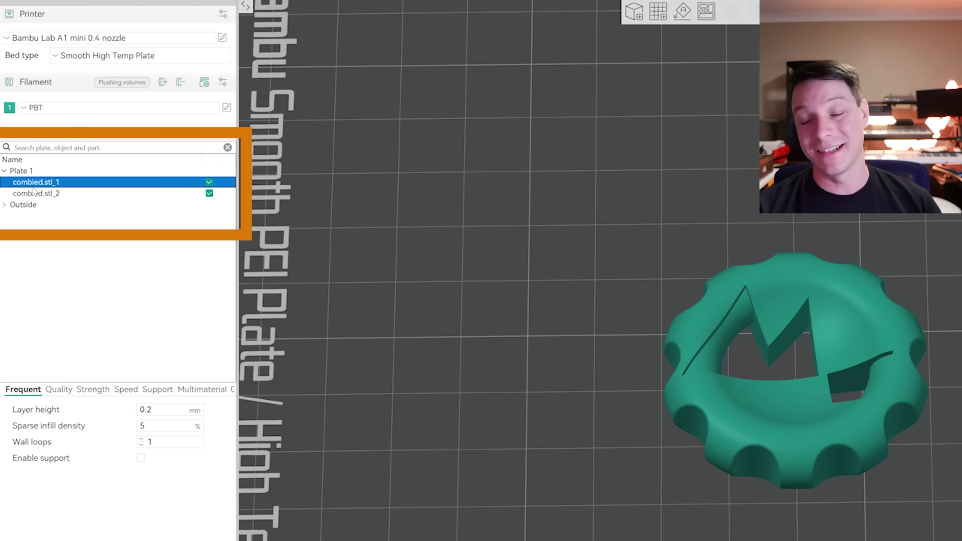
Delete the coin object combied.stl_2 and scale combied.stl_1 up to 100000%
click(37, 193)
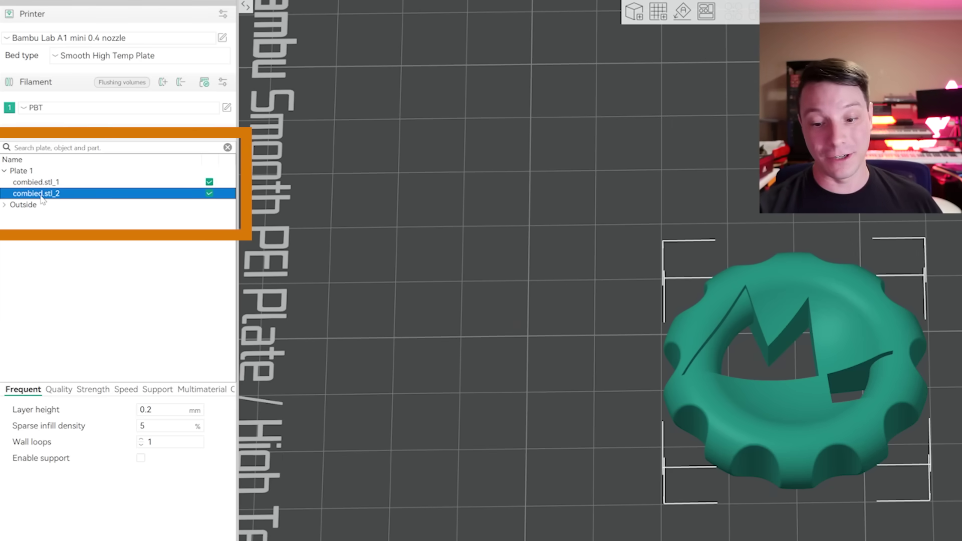
key(Delete)
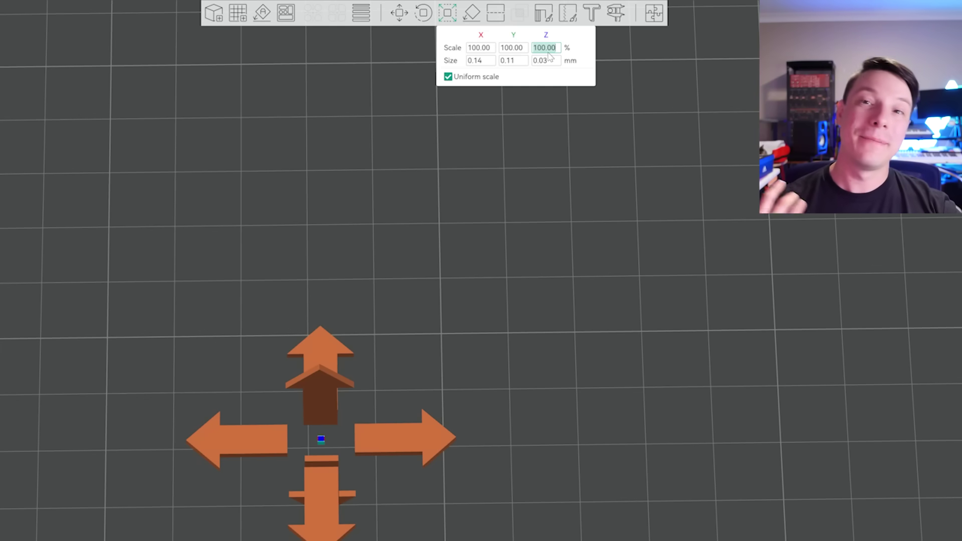
text(10000)
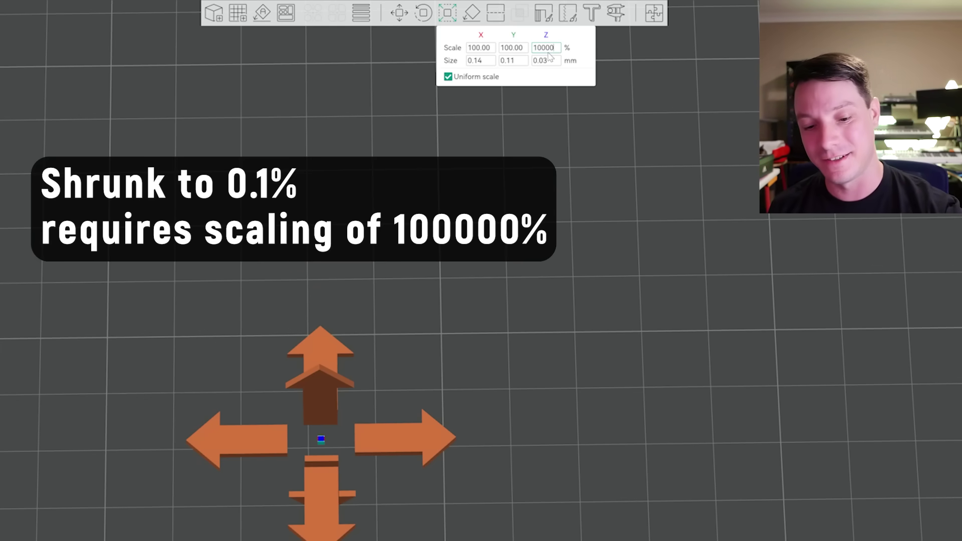
text(0)
key(Return)
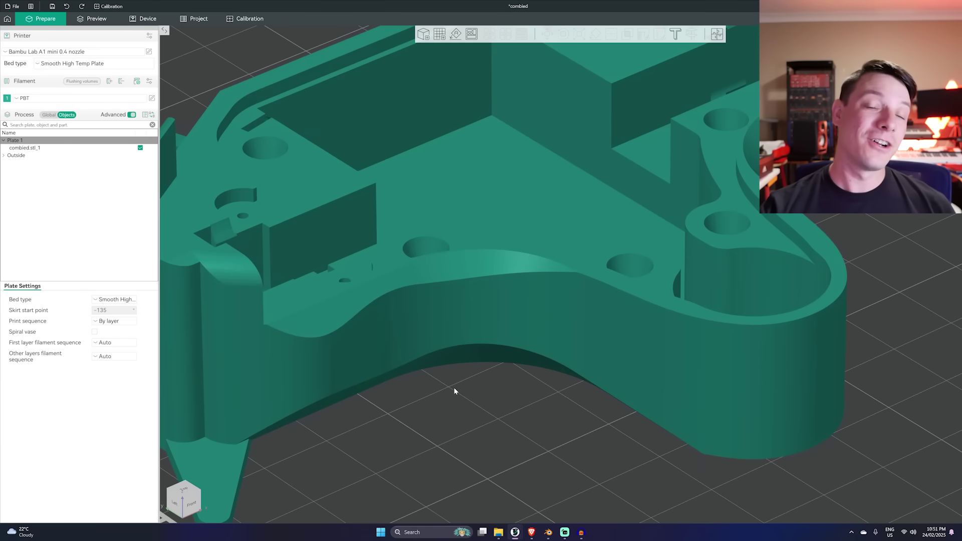
drag(455, 390, 412, 382)
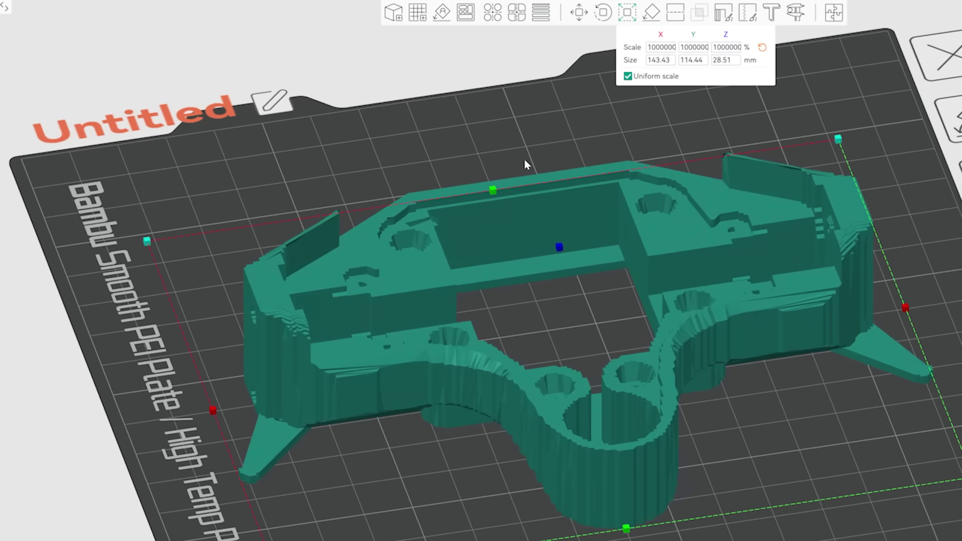
drag(526, 164, 521, 197)
drag(471, 371, 541, 368)
scroll(555, 361, up, 5)
scroll(561, 338, up, 3)
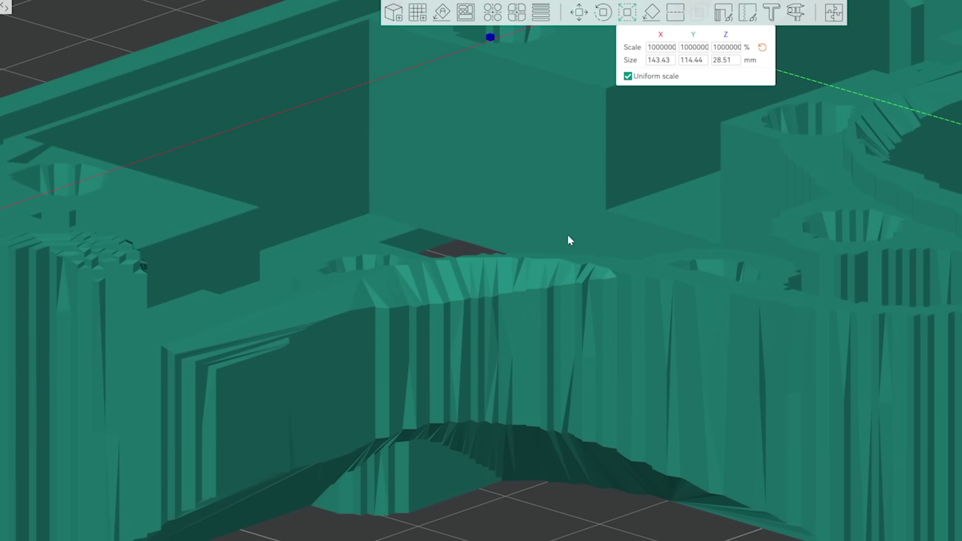
drag(569, 239, 533, 225)
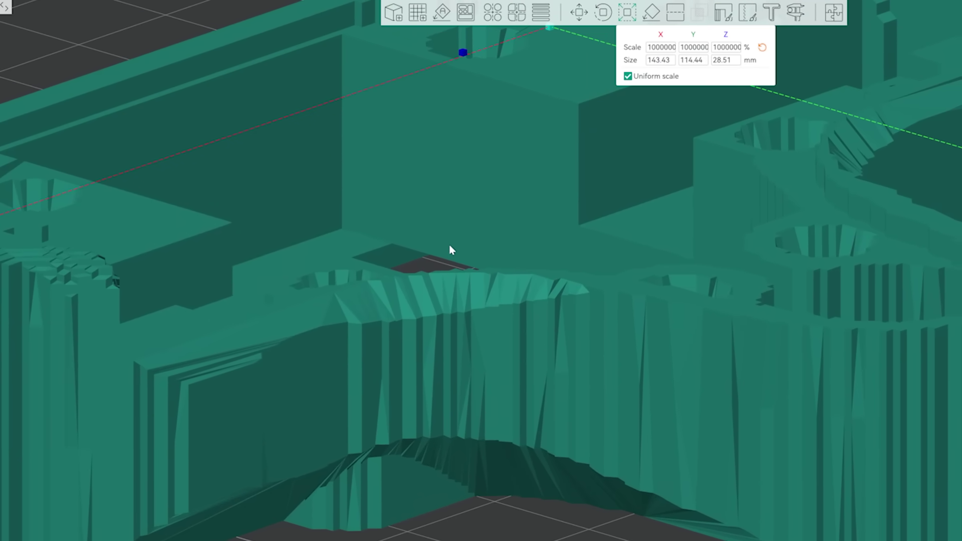
drag(441, 266, 511, 501)
click(514, 534)
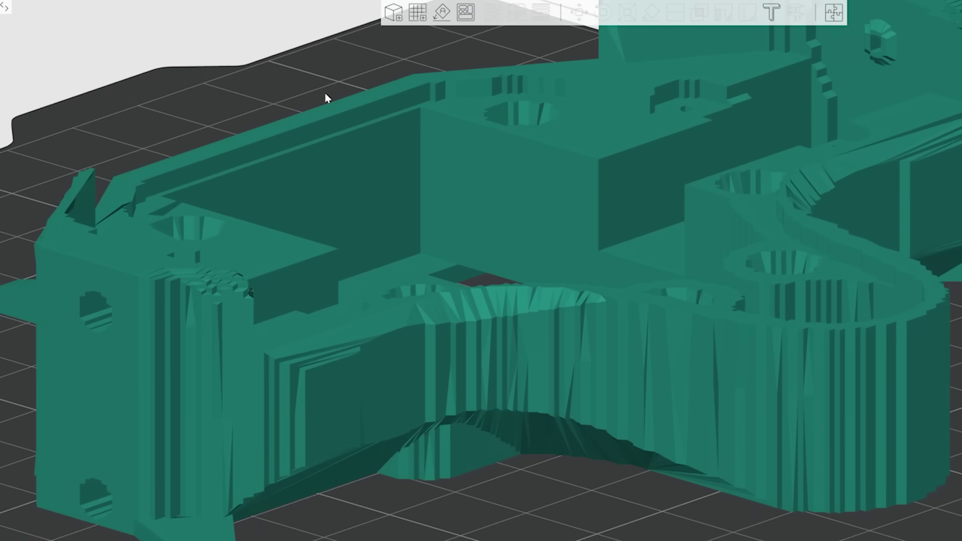
scroll(321, 88, down, 5)
drag(331, 97, 317, 126)
scroll(311, 133, up, 5)
scroll(311, 131, down, 5)
scroll(346, 129, up, 5)
scroll(346, 125, down, 2)
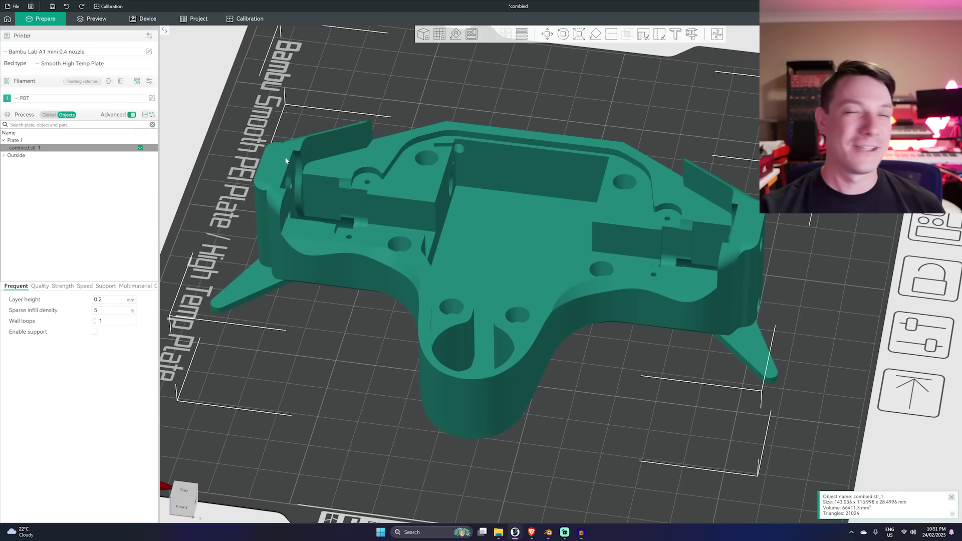
scroll(287, 158, down, 2)
drag(288, 155, 304, 163)
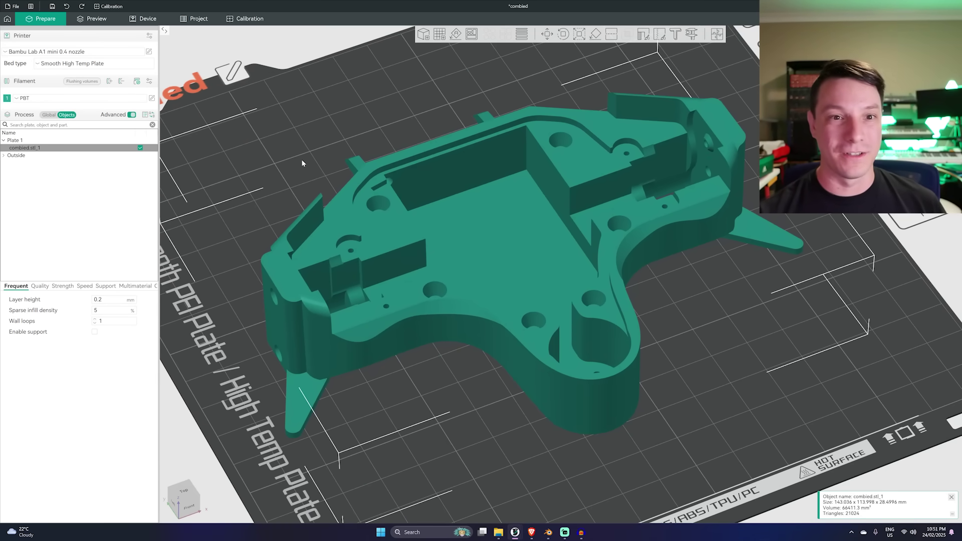
key(5)
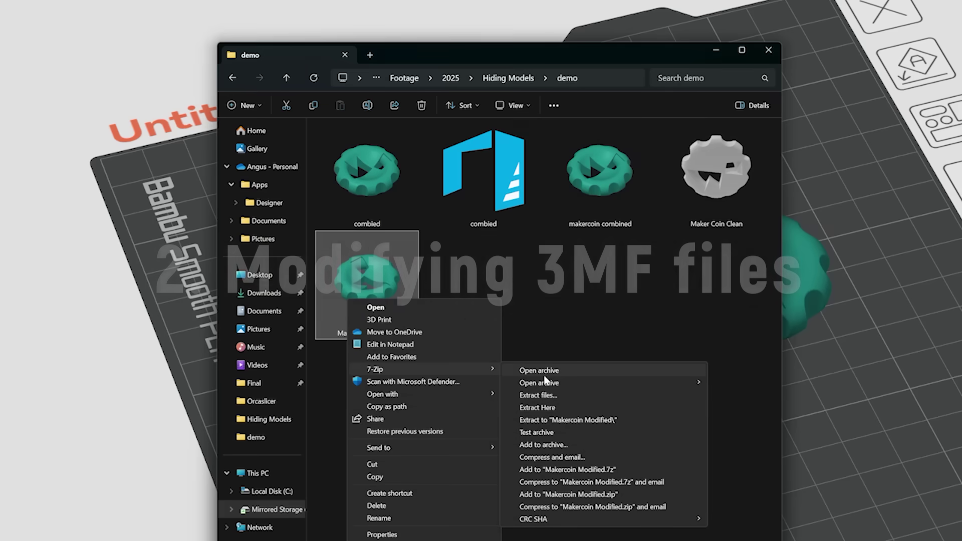
Show the Footage > 2025 > Hiding Models > demo folder in Large icons view
click(544, 375)
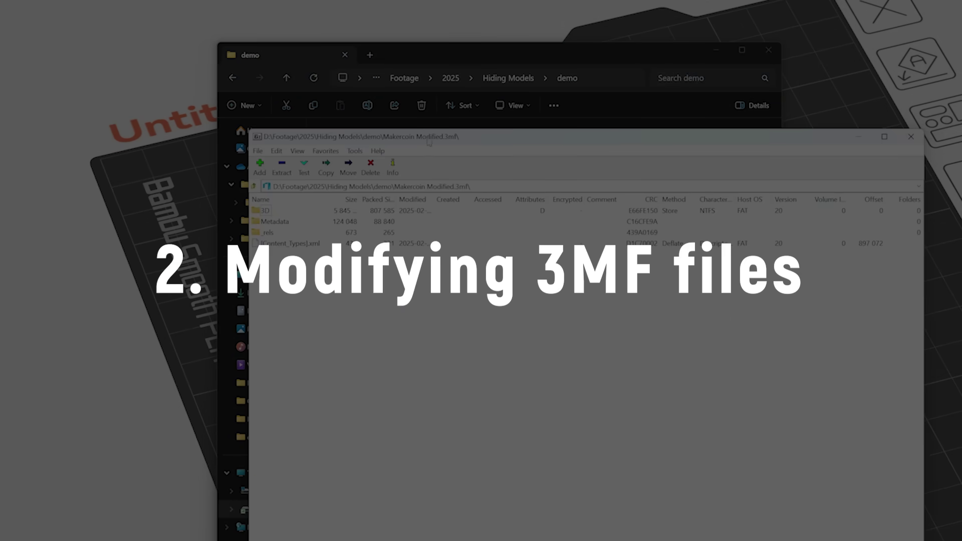
drag(428, 142, 406, 174)
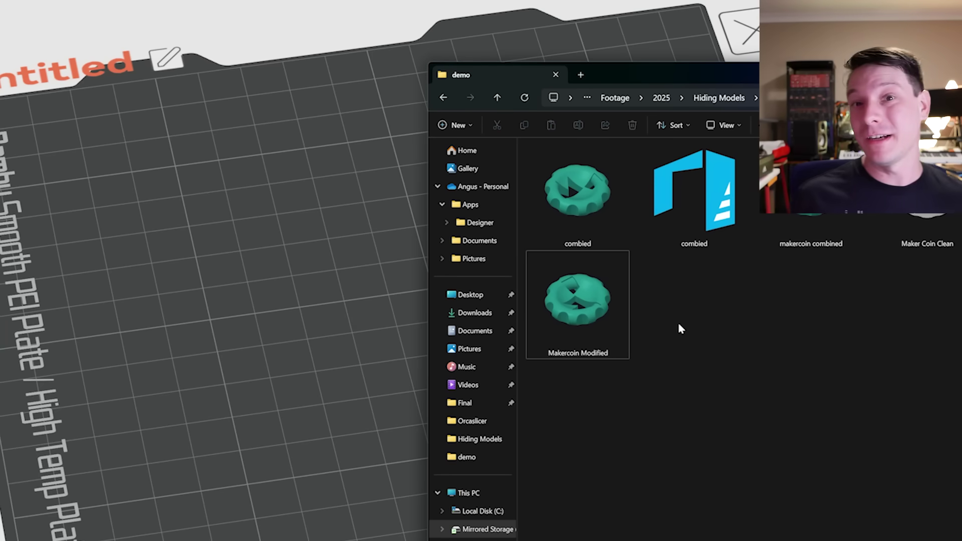
Drag Makercoin Modified.3mf onto the OrcaSlicer plate, discarding the unsaved chassis changes
click(591, 323)
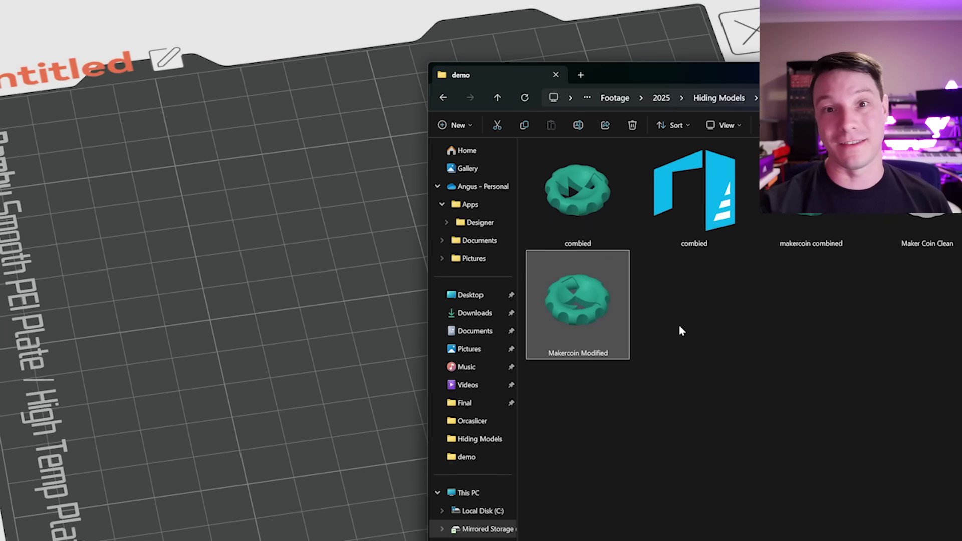
drag(591, 307, 221, 316)
click(415, 453)
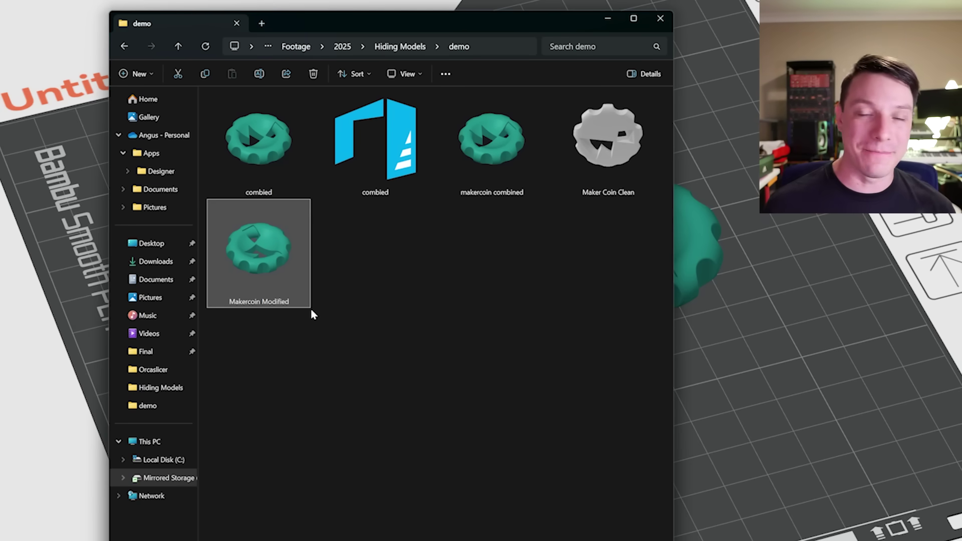
Open Makercoin Modified.3mf through 7-Zip > Open archive
right_click(240, 268)
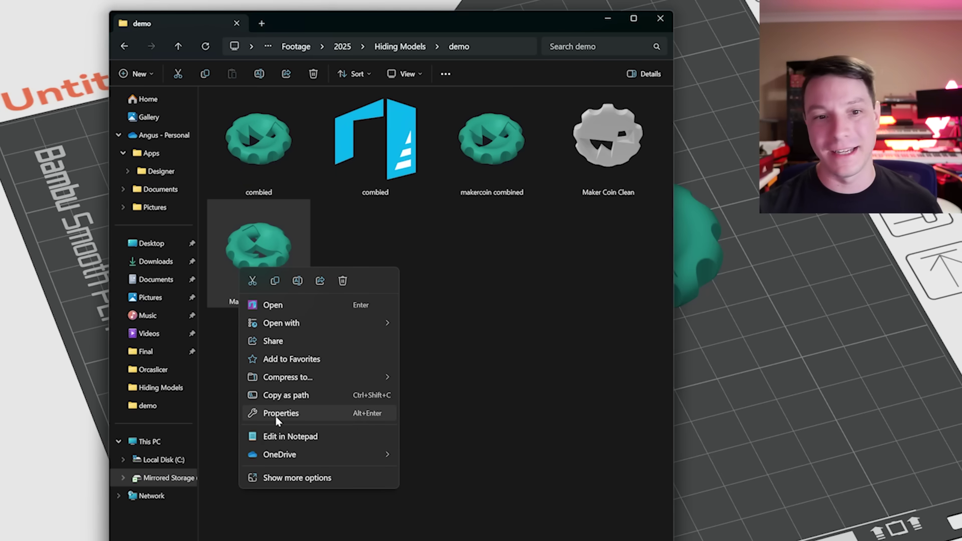
click(288, 479)
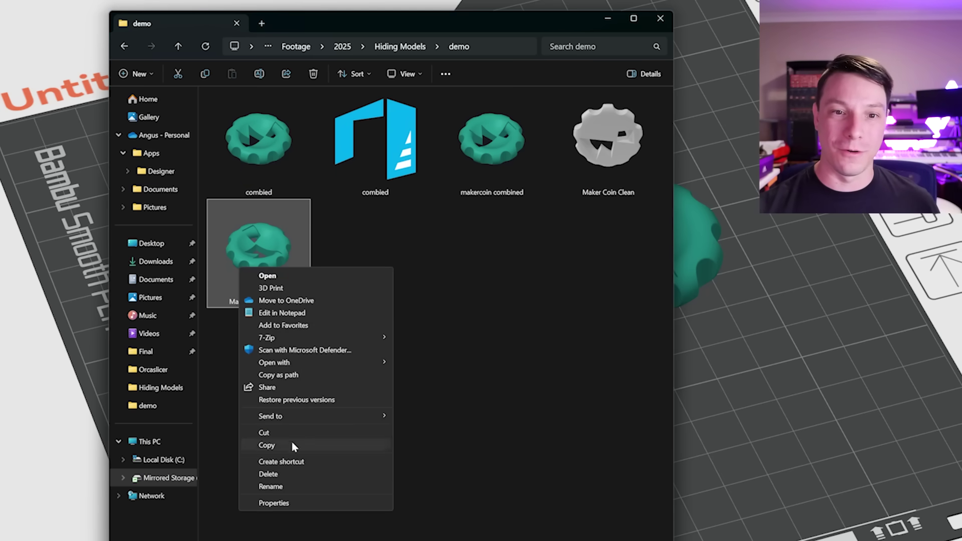
mouse_move(289, 342)
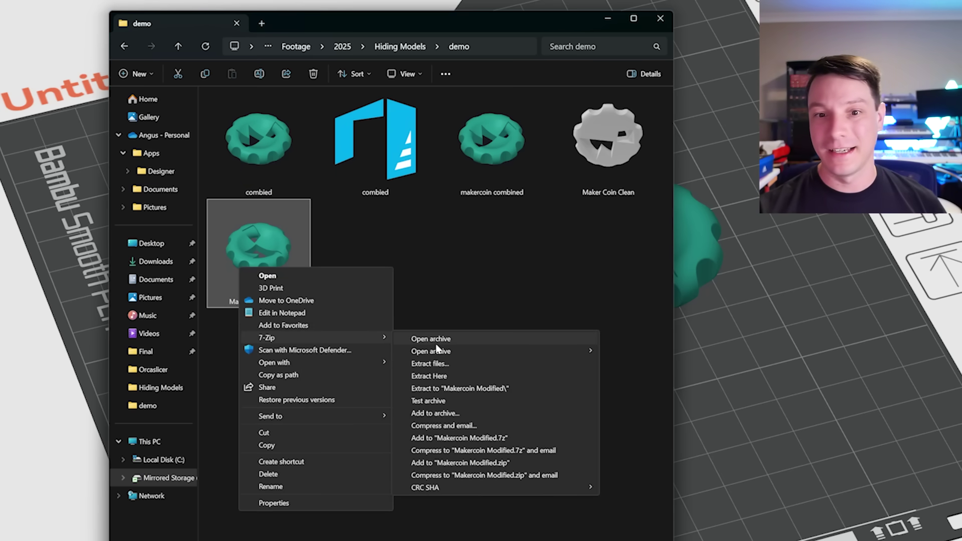
click(437, 344)
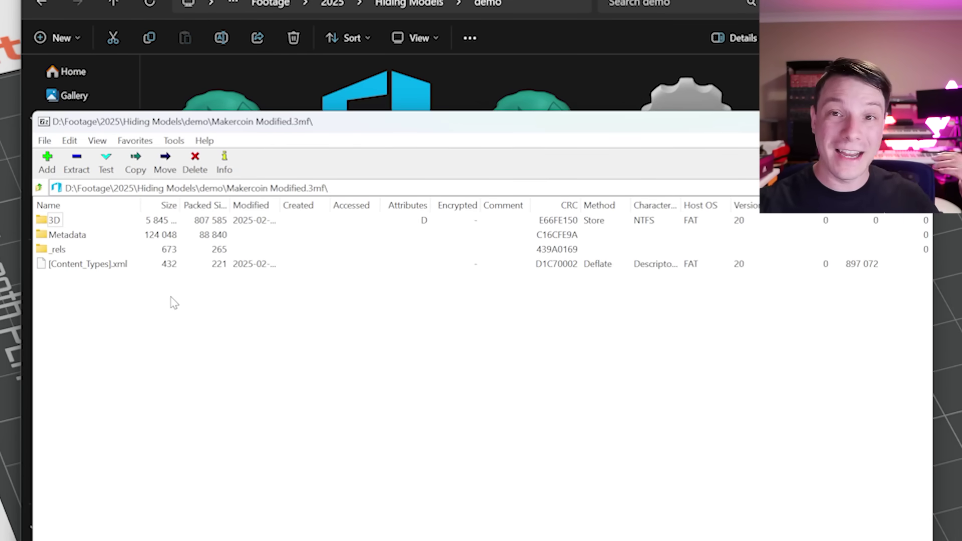
Inspect 3dmodel.model in the 3D folder, then step through the Metadata folder's files
double_click(55, 221)
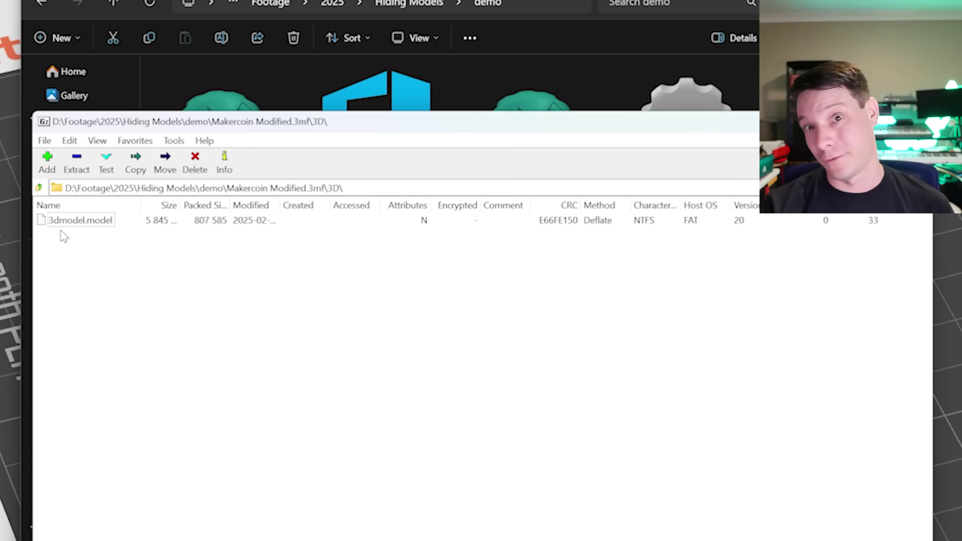
click(44, 223)
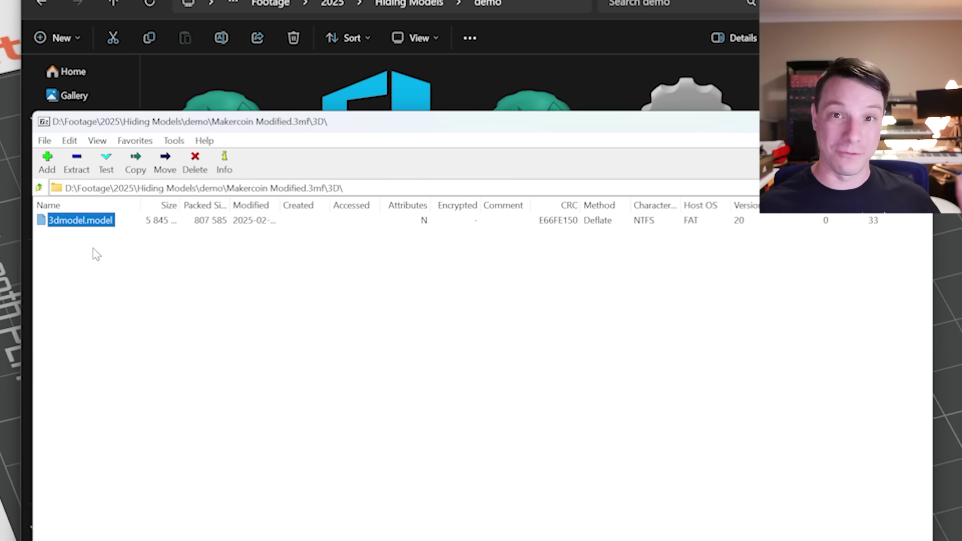
click(39, 188)
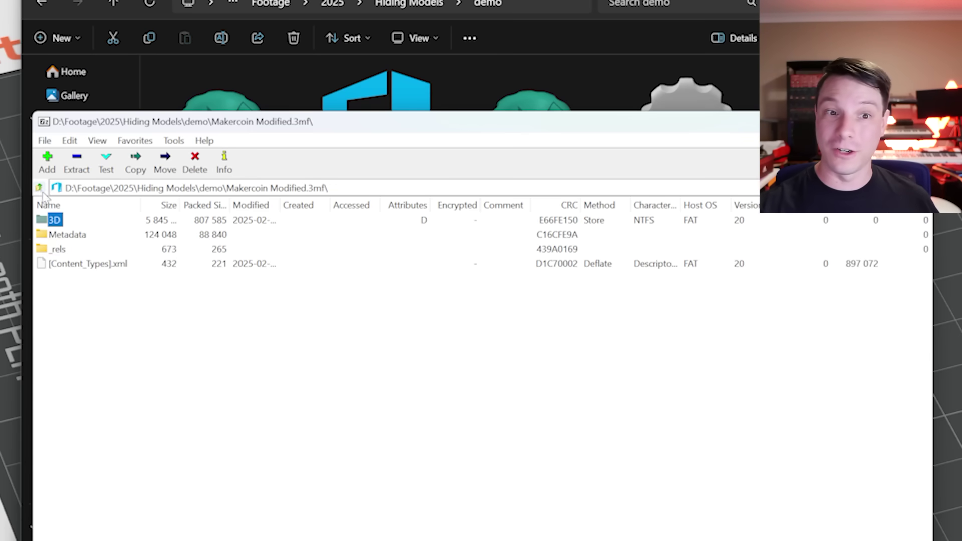
double_click(81, 237)
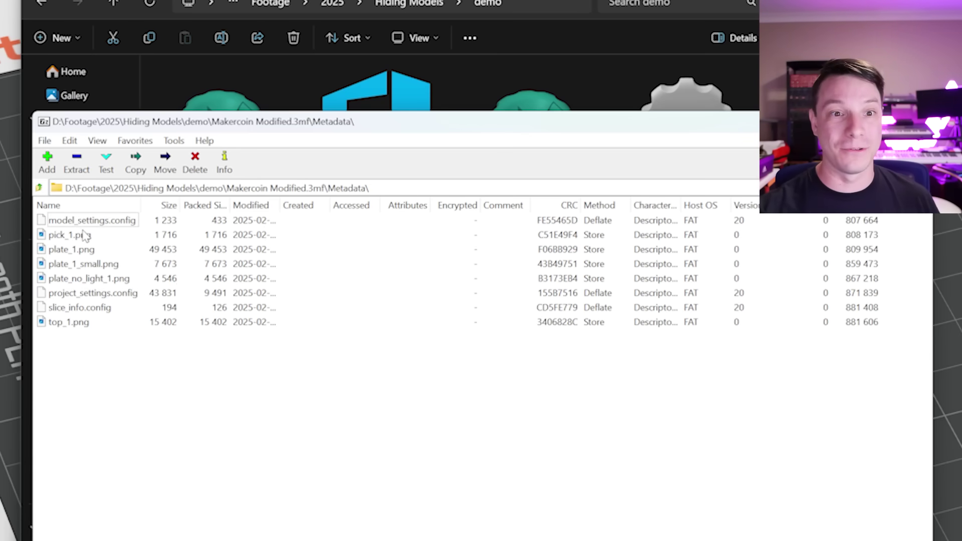
key(Down)
key(Down)
key(Down)
key(Down)
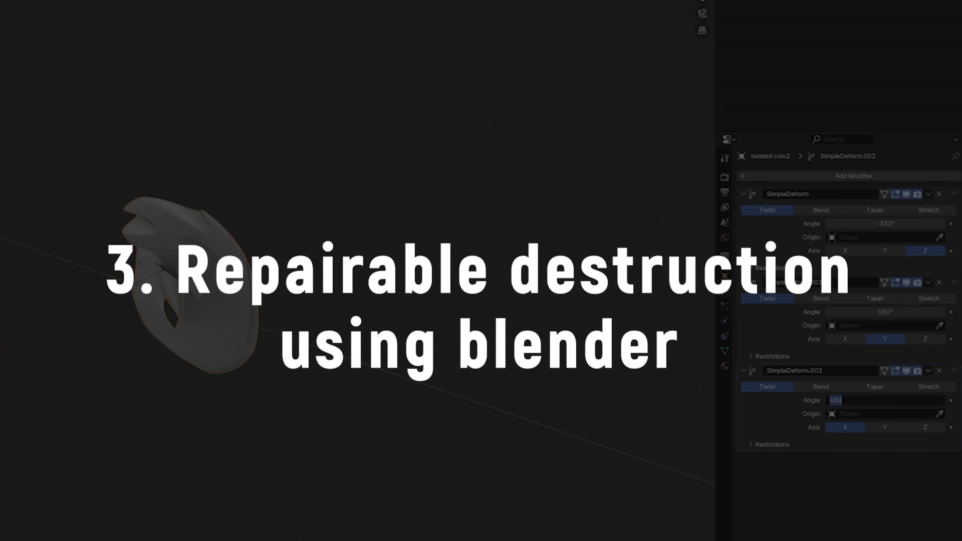
Drag MM Maker Coin.STL from Explorer into Blender and confirm Import STL
text(-240)
key(Return)
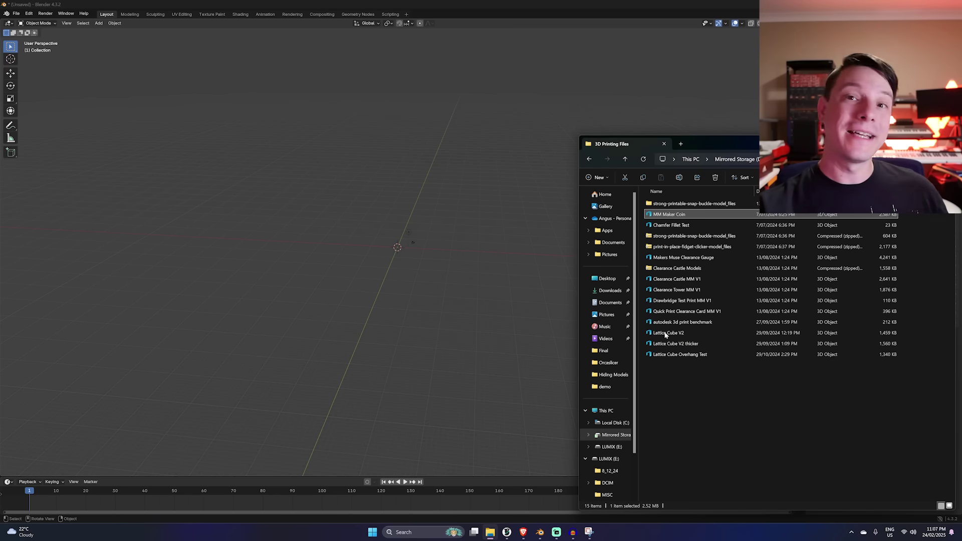
drag(669, 214, 394, 268)
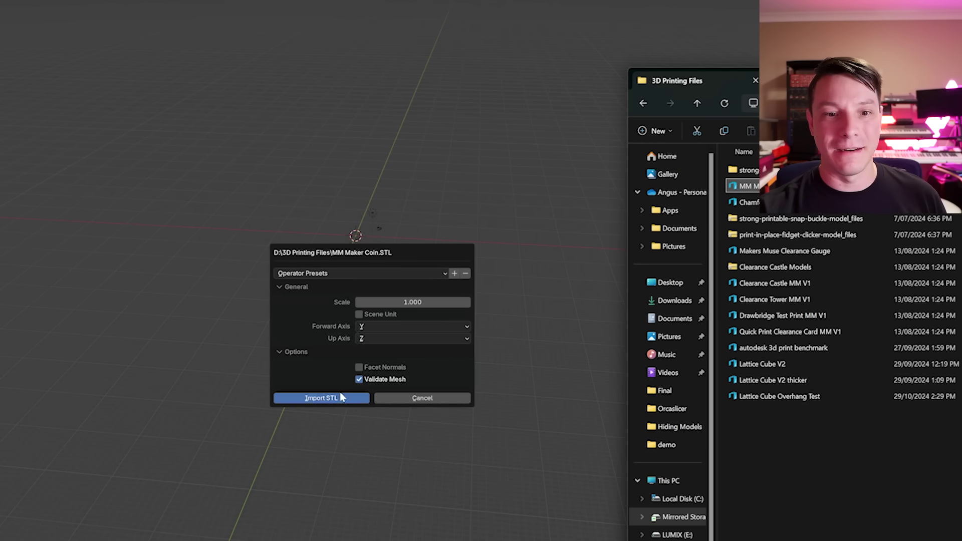
click(374, 355)
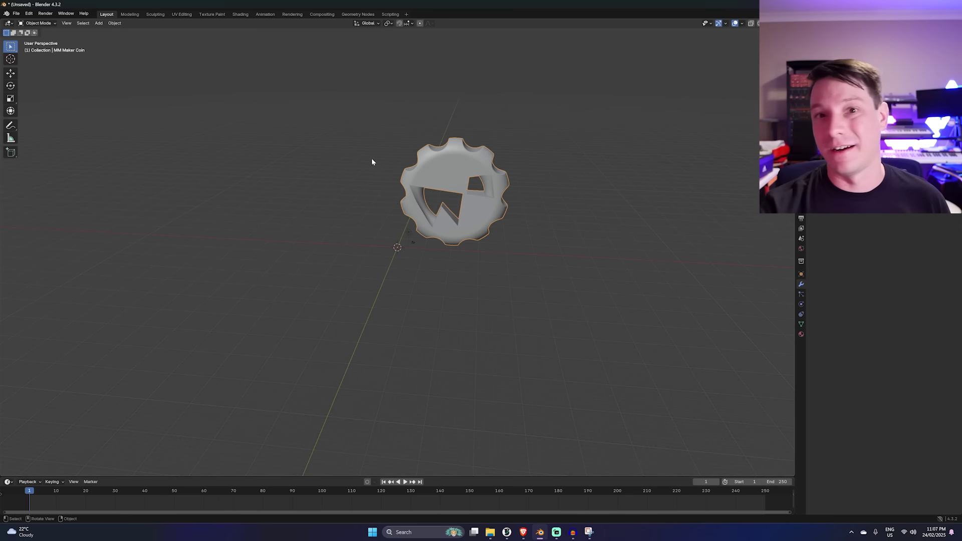
middle_drag(371, 161, 346, 158)
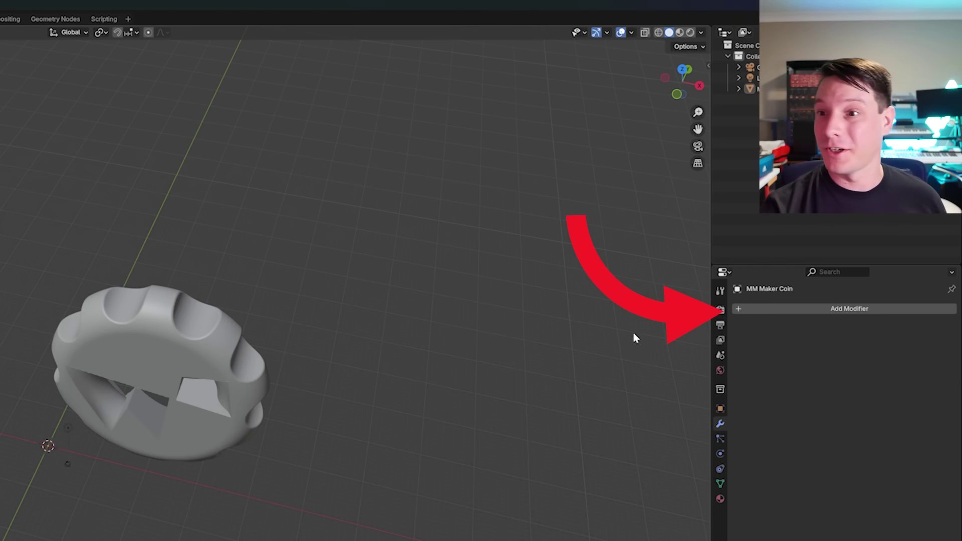
Add three Simple Deform modifiers to MM Maker Coin, each a 45° Twist on X
click(736, 310)
mouse_move(706, 307)
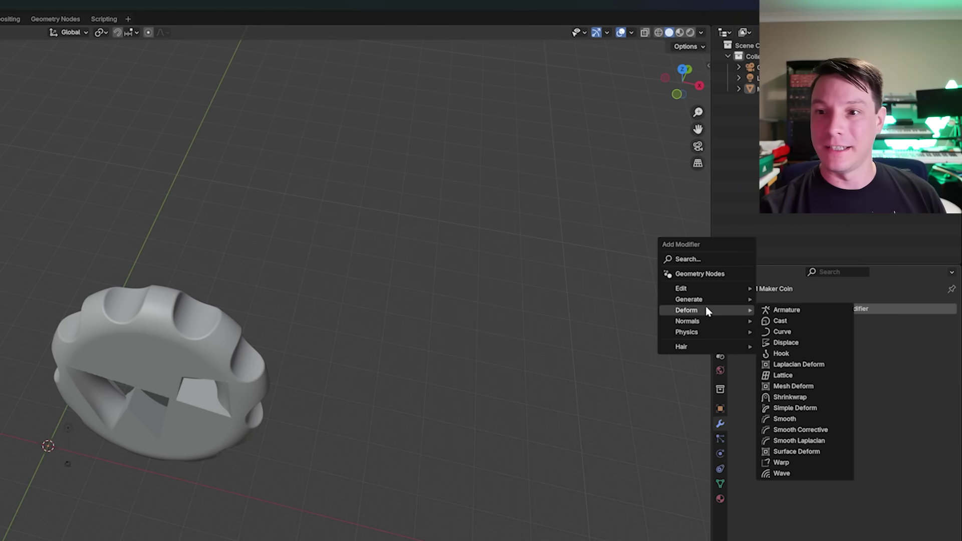
click(786, 409)
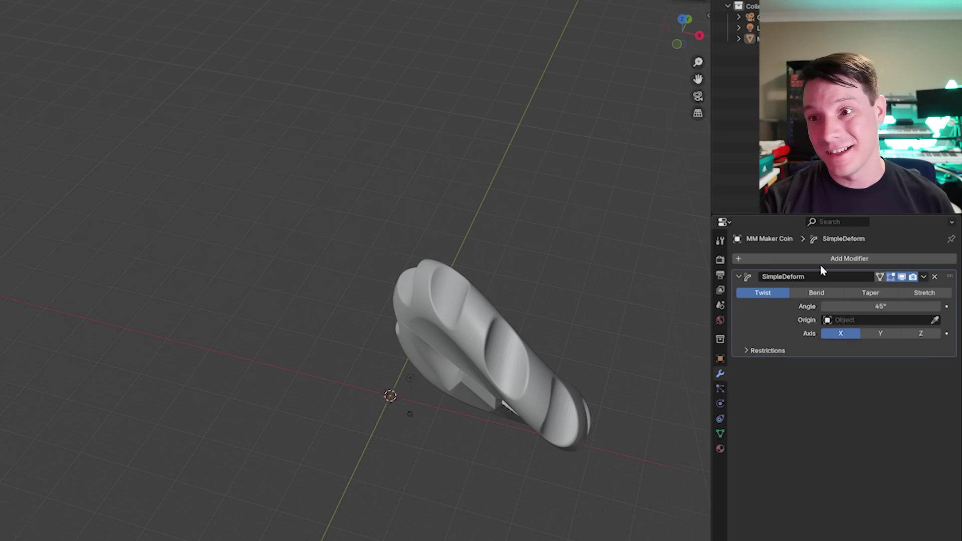
click(778, 264)
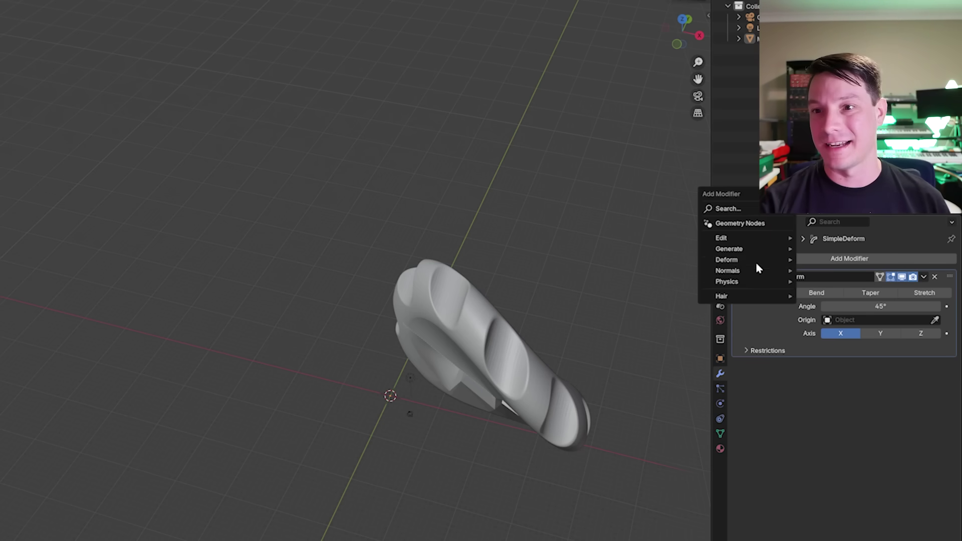
mouse_move(755, 260)
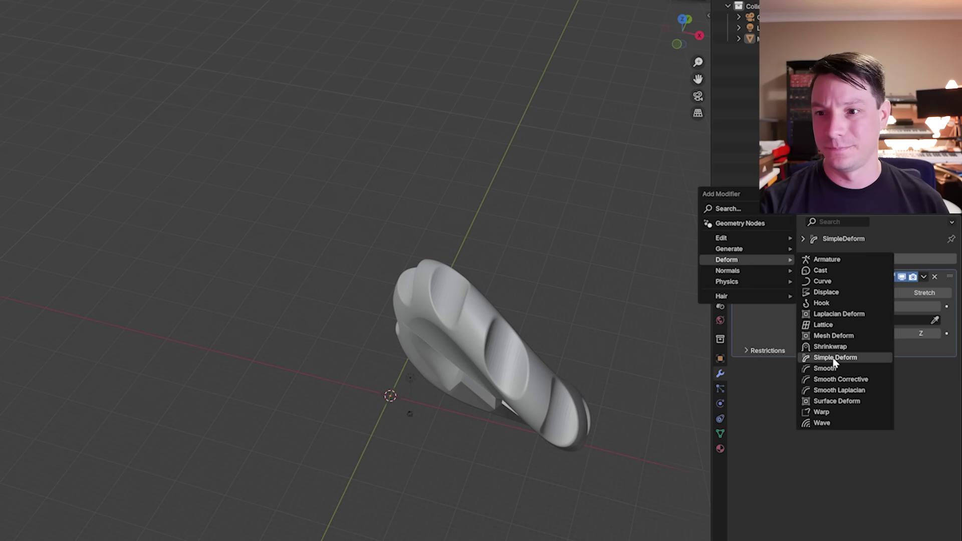
click(832, 358)
click(822, 261)
mouse_move(799, 261)
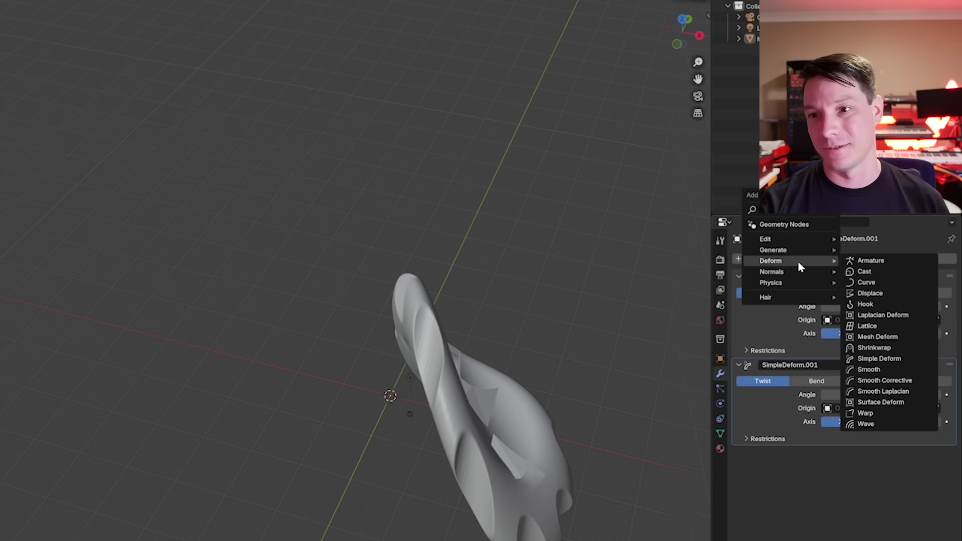
click(864, 358)
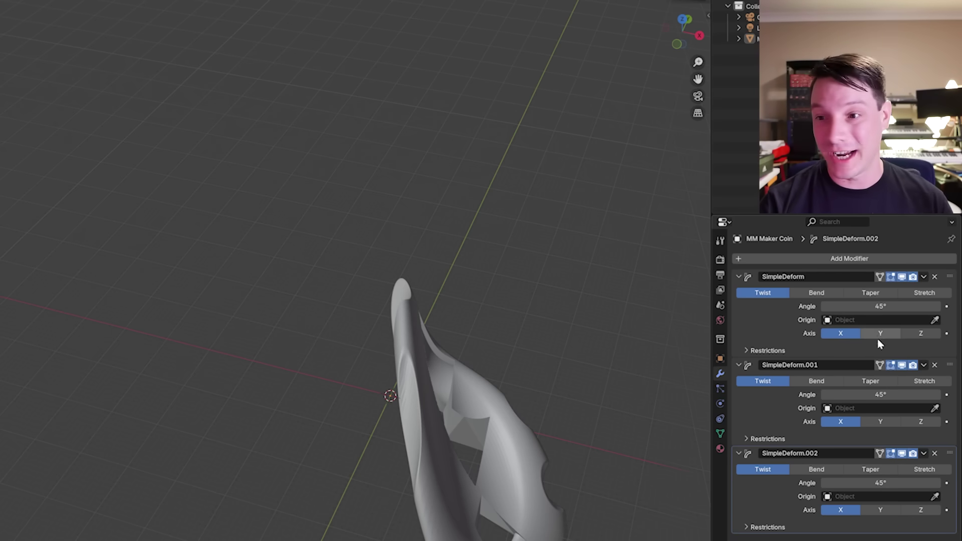
shift+middle_drag(689, 350, 381, 378)
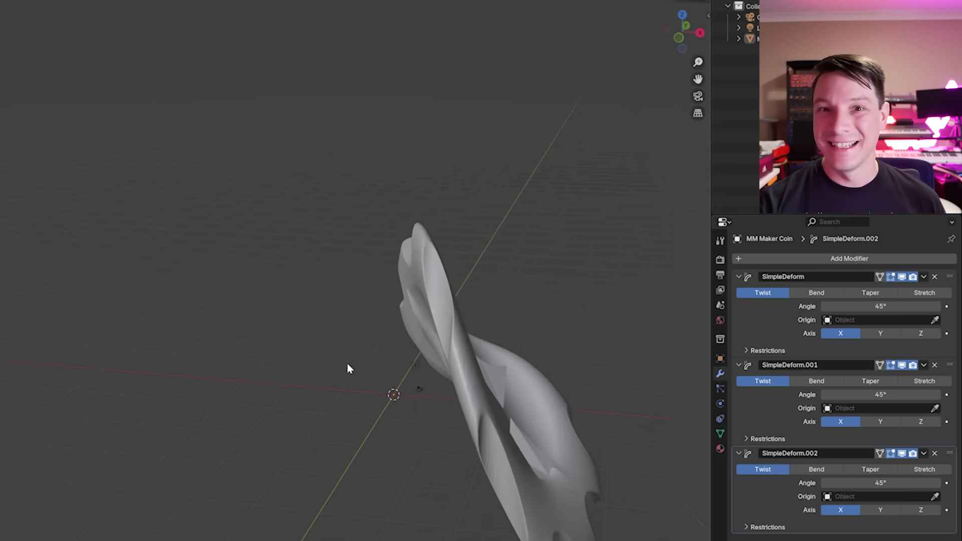
middle_drag(338, 368, 315, 379)
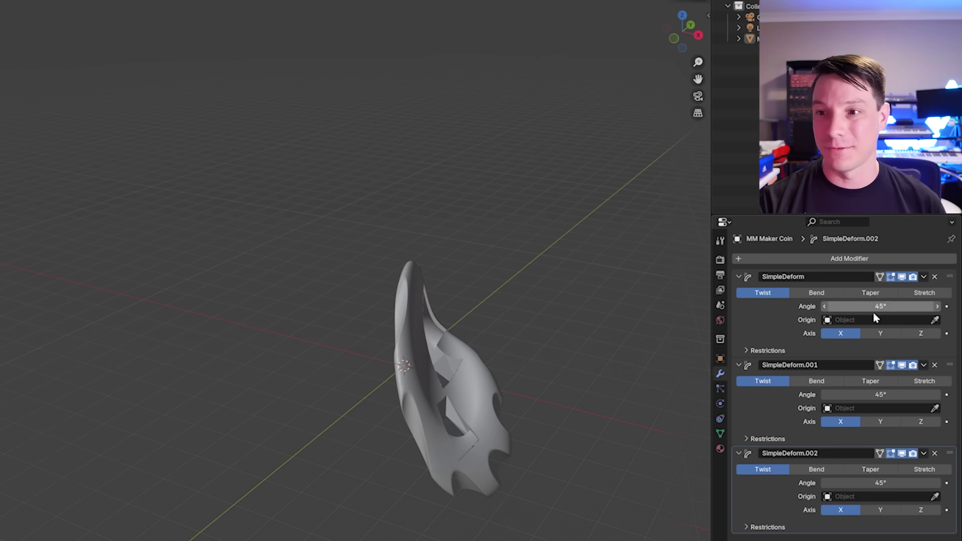
Raise the first twist to about 242° and set the second twist to -180° on Y
drag(881, 306, 928, 307)
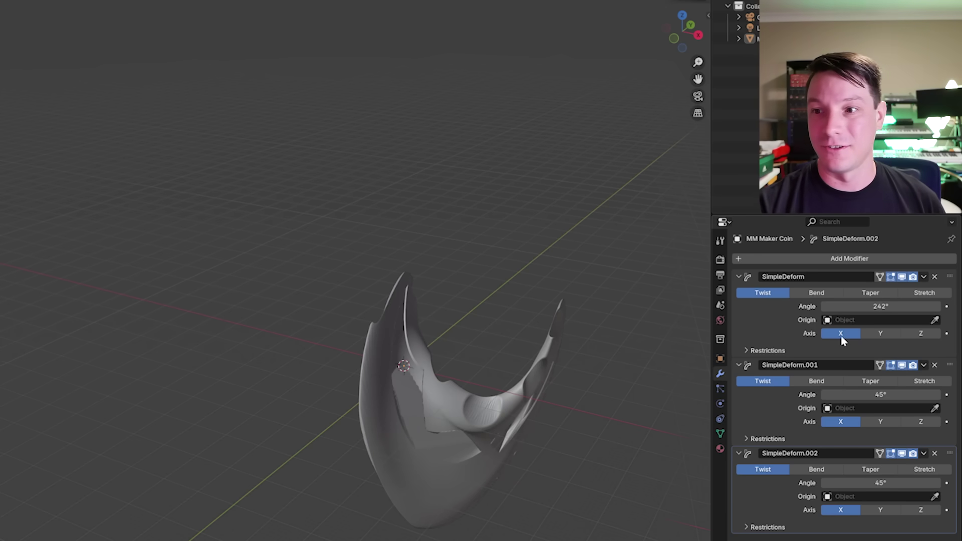
click(872, 422)
mouse_move(880, 394)
mouse_down()
mouse_move(827, 394)
mouse_move(882, 394)
mouse_up()
key(minus)
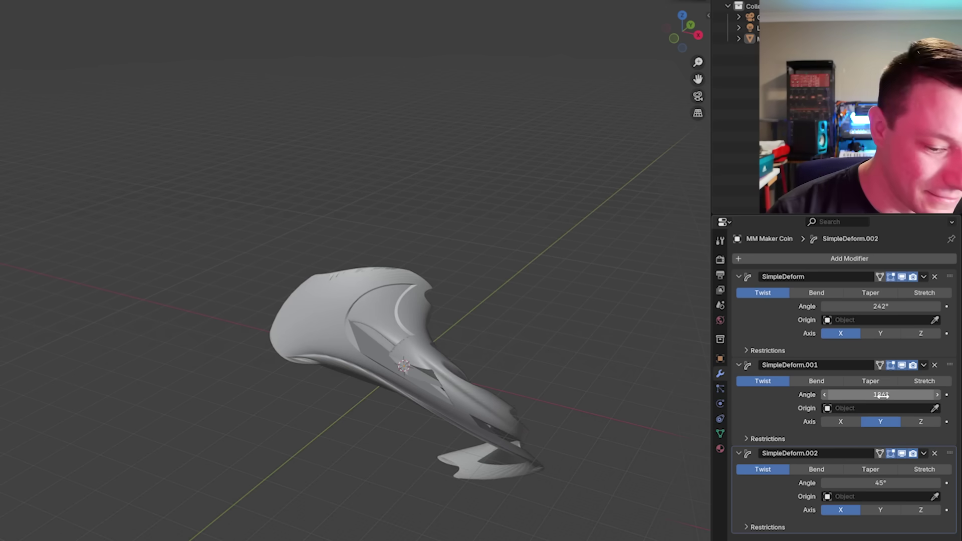
click(882, 395)
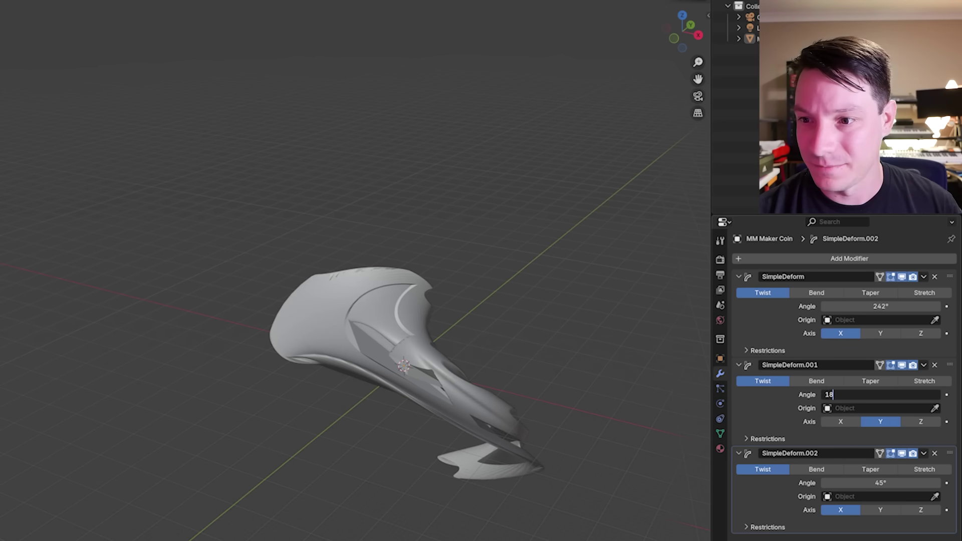
key(Return)
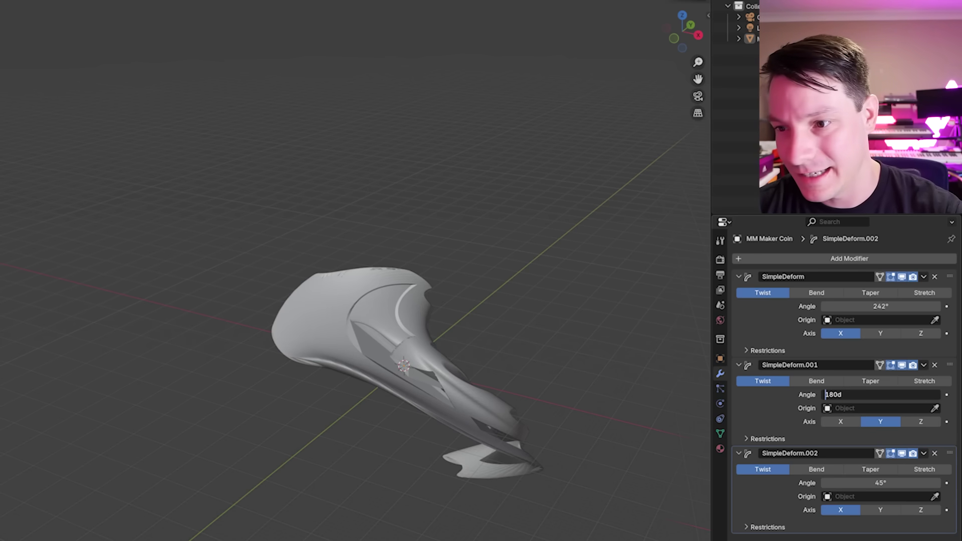
text(-)
key(Return)
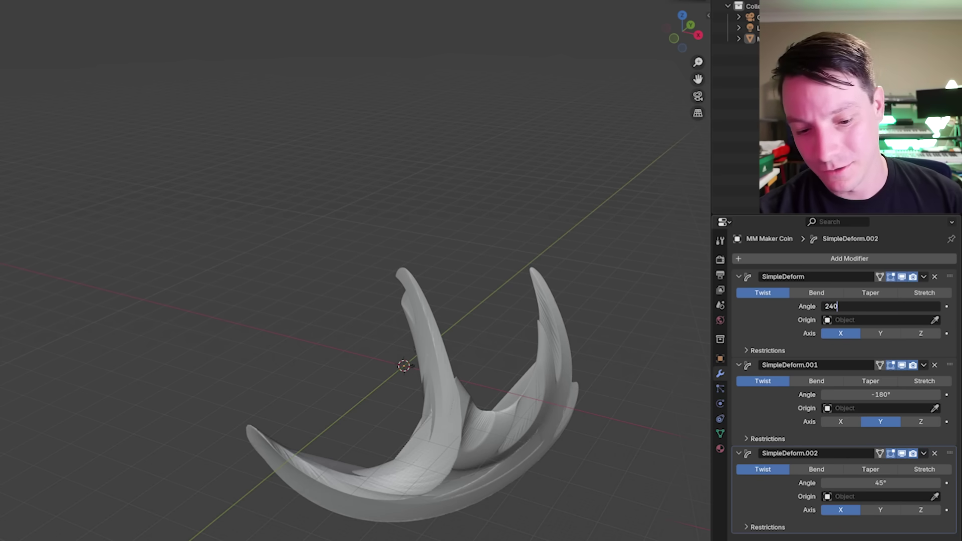
Set the first twist to exactly 240° and the third twist to 330° on Z
text(240)
key(Return)
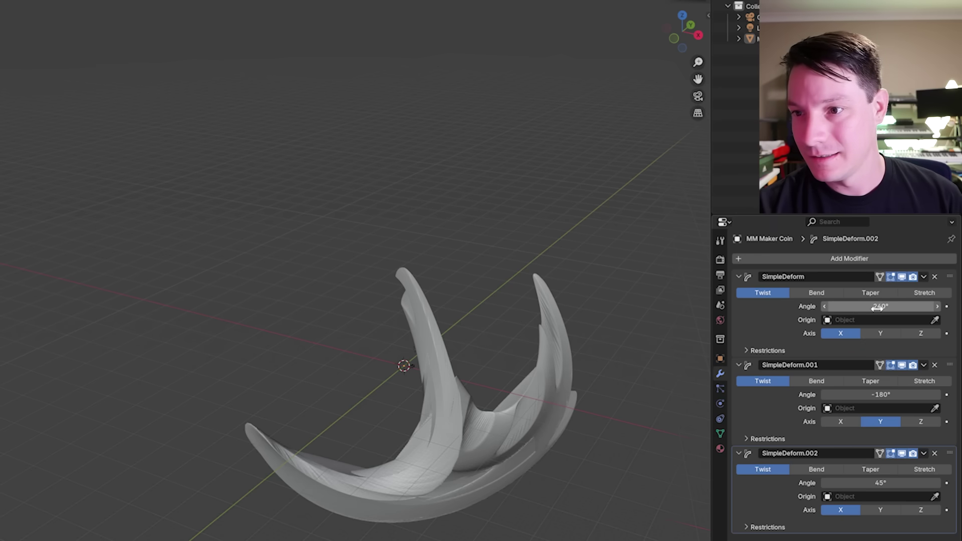
click(920, 510)
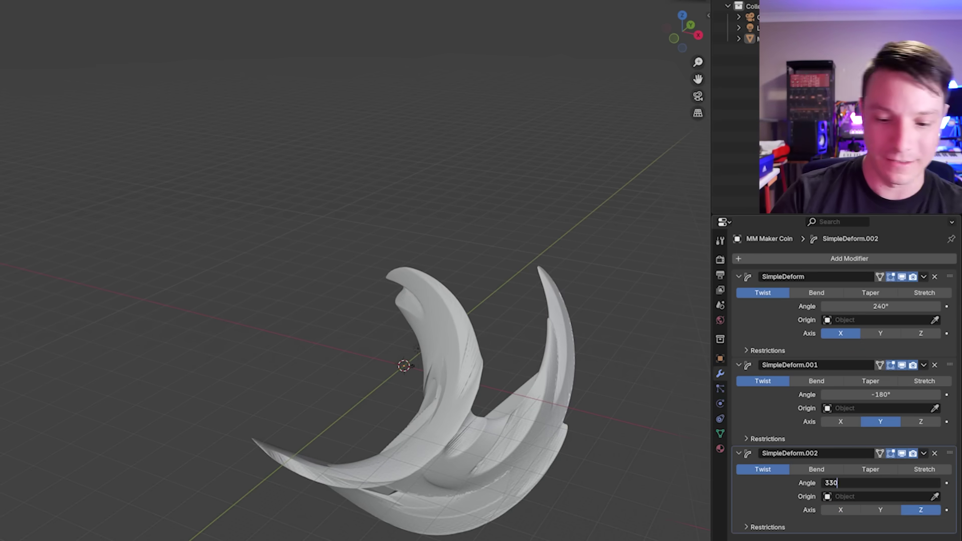
key(Return)
middle_drag(451, 300, 358, 308)
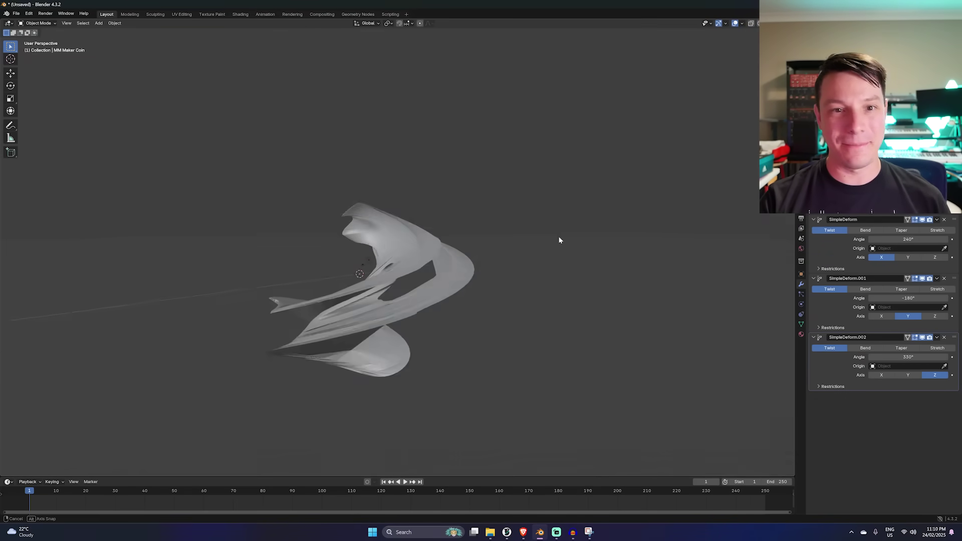
middle_drag(560, 240, 387, 301)
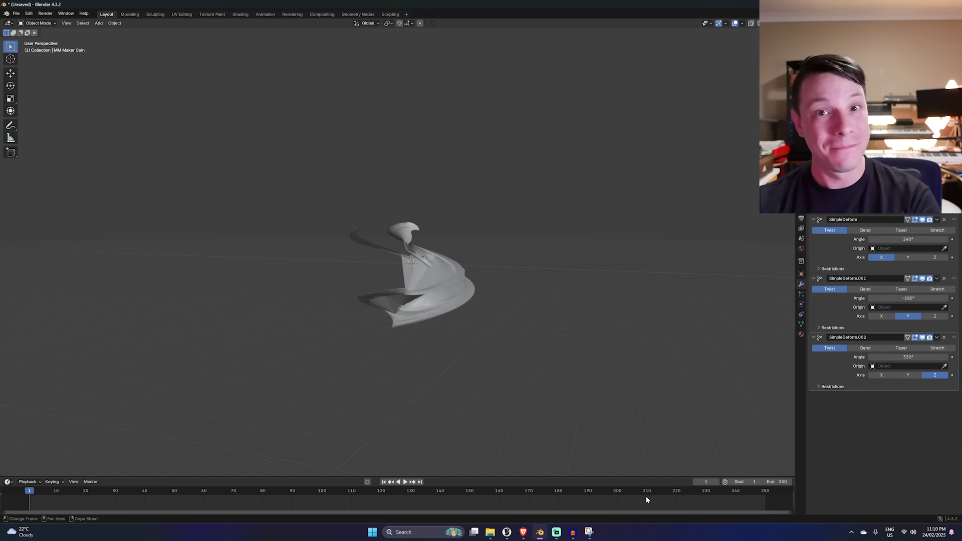
Capture a Snipping Tool screenshot of the three twist settings panel
click(589, 532)
click(762, 61)
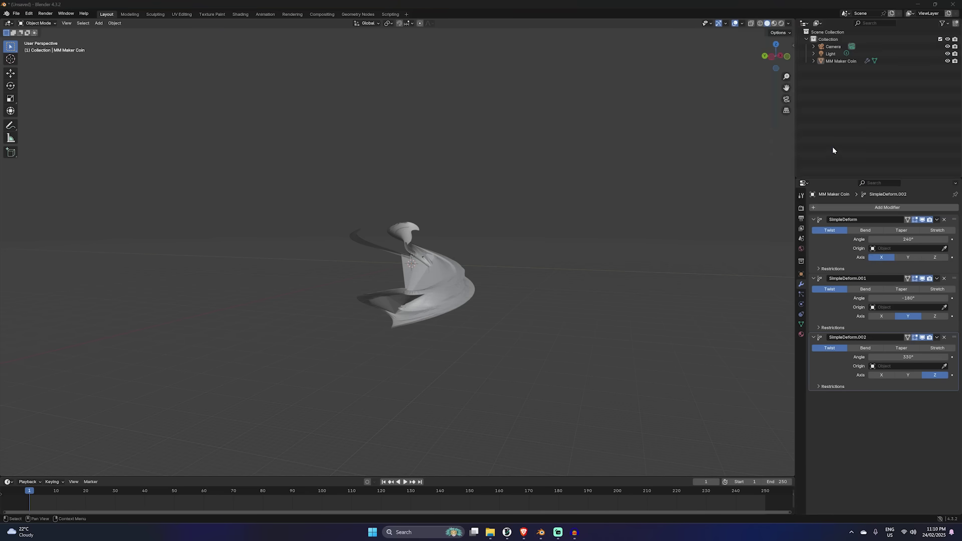
drag(794, 172, 960, 397)
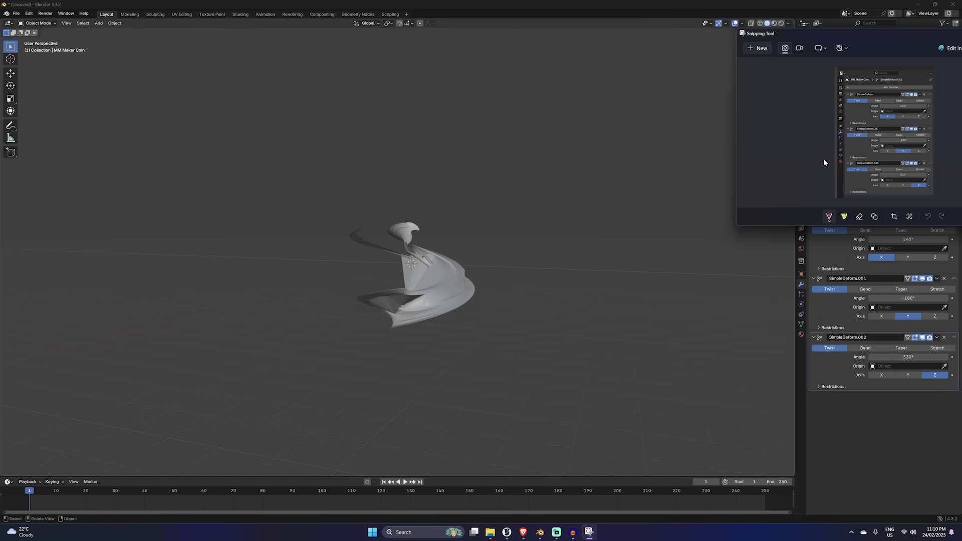
click(512, 139)
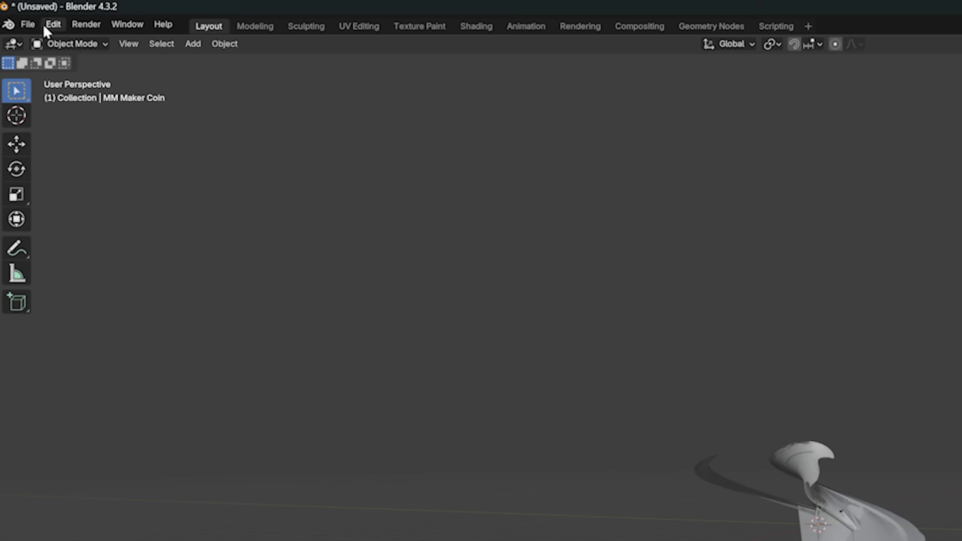
Export the mangled coin as an STL and view it from several angles
click(18, 14)
mouse_move(39, 122)
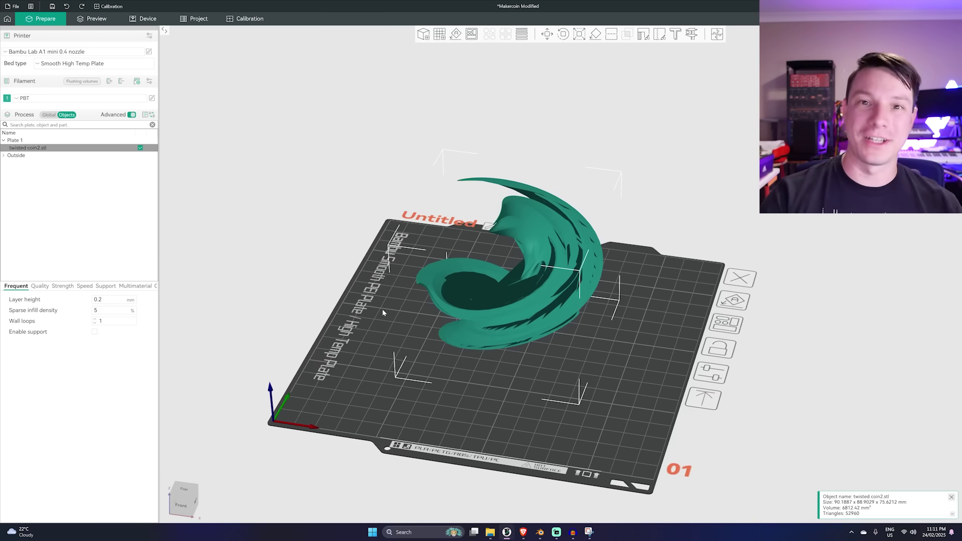
drag(382, 311, 394, 259)
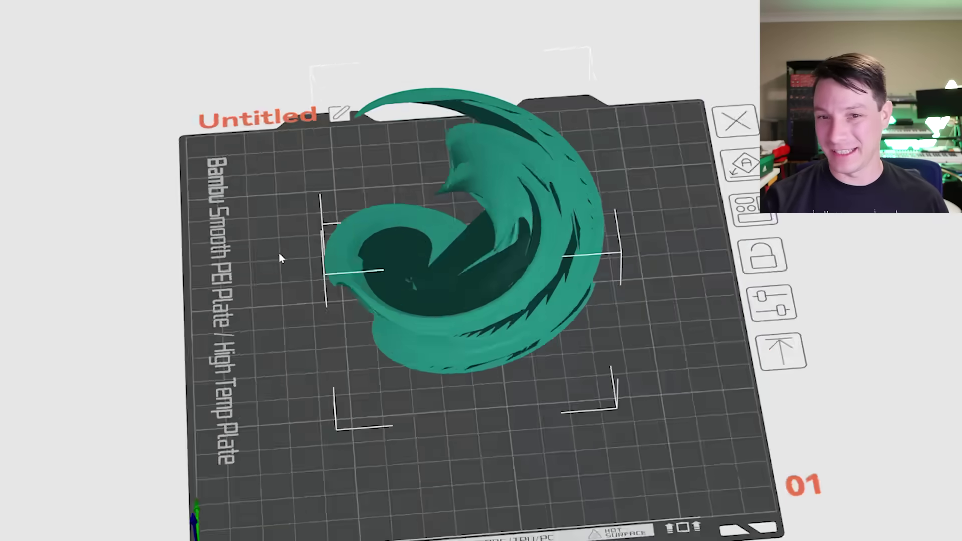
drag(279, 253, 361, 171)
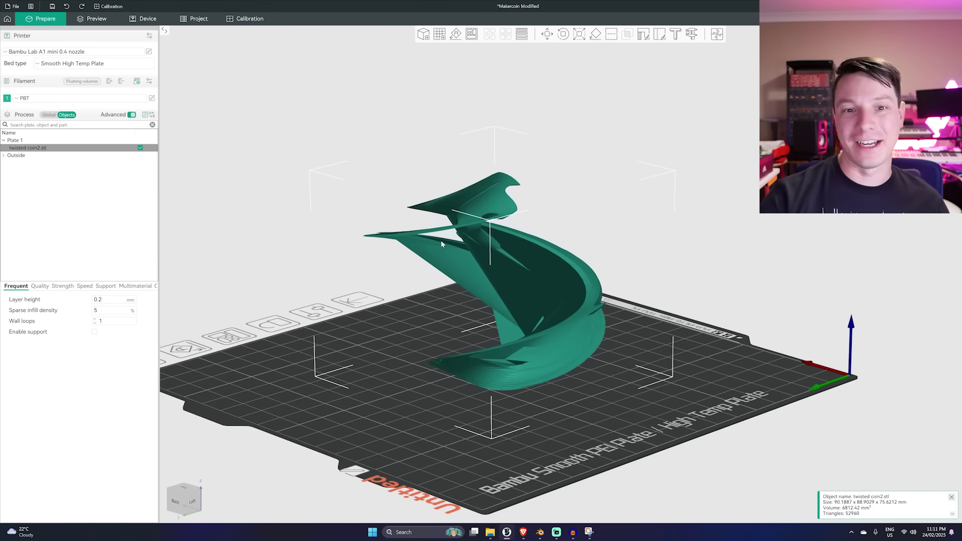
drag(441, 244, 394, 268)
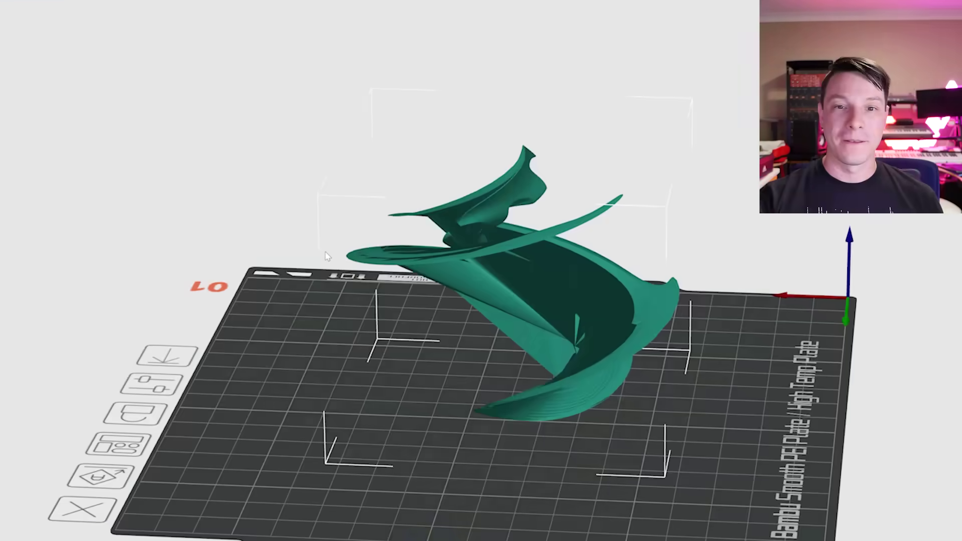
drag(380, 266, 300, 262)
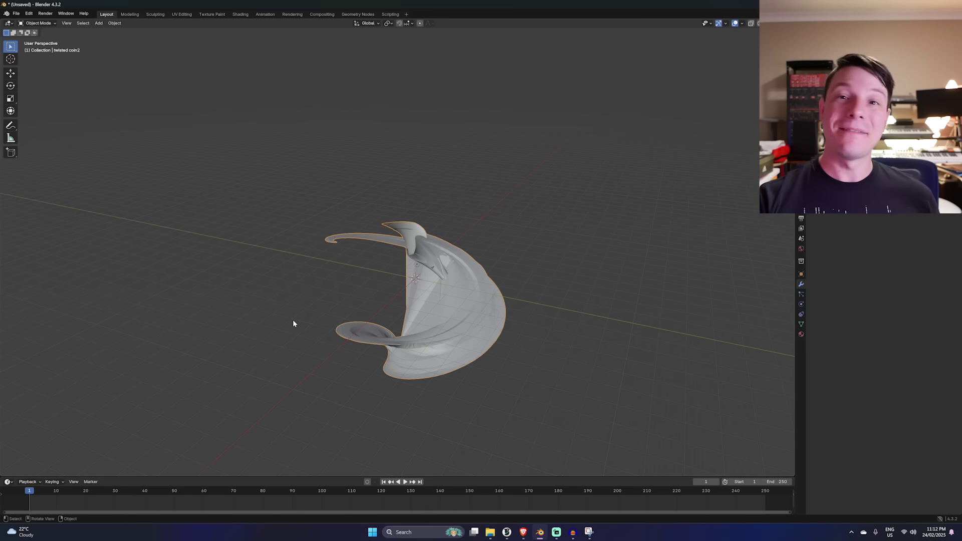
Add three 45° Simple Deform twists to twisted coin2, setting the first to Z and second to Y
middle_drag(292, 319, 171, 338)
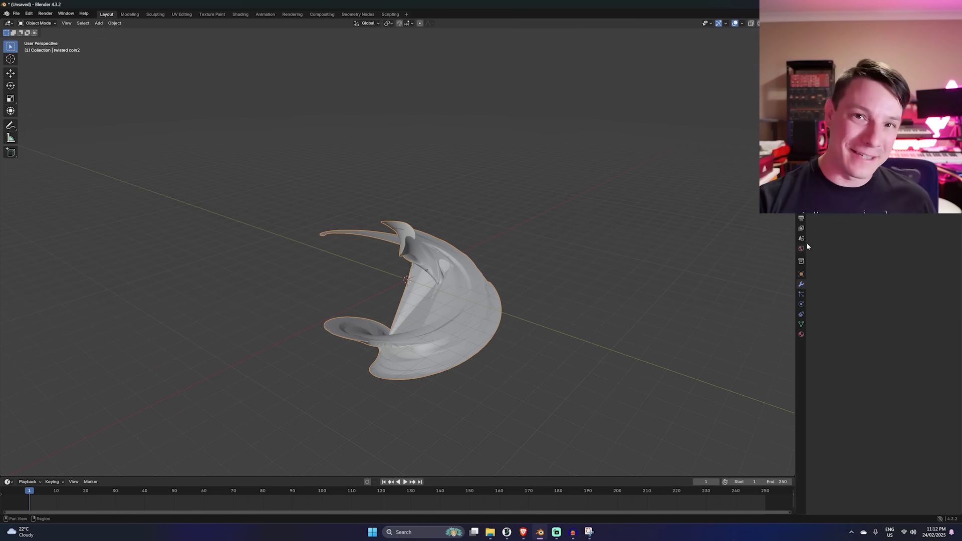
key(shift+a)
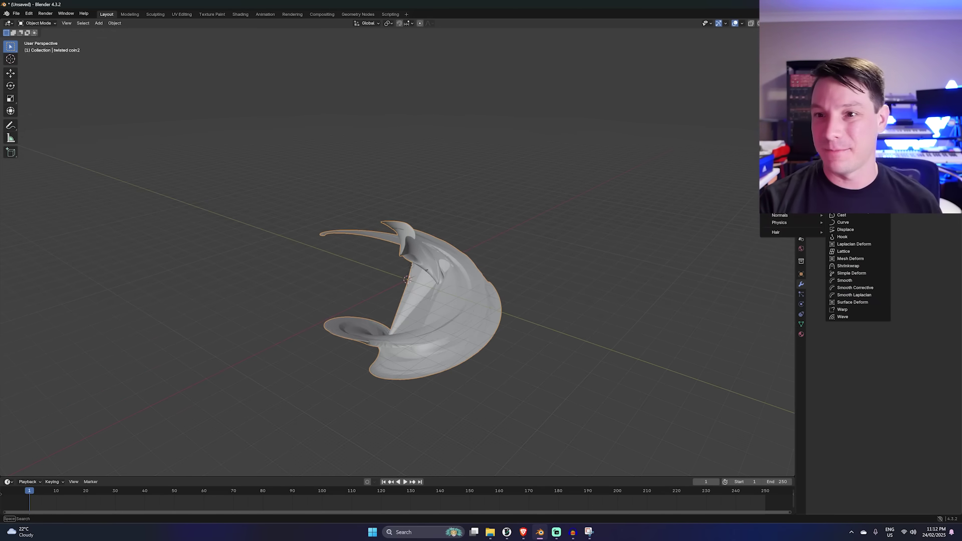
click(858, 275)
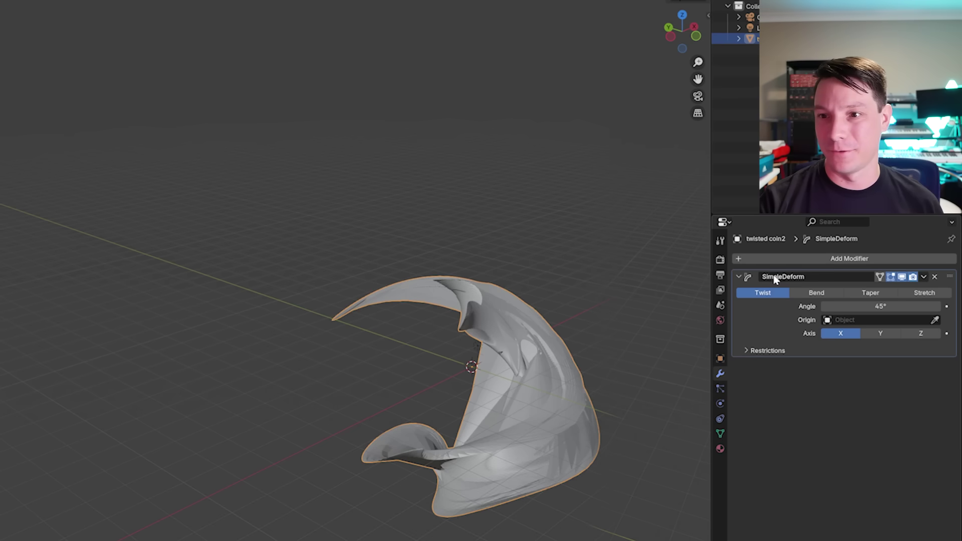
key(shift+a)
mouse_move(816, 216)
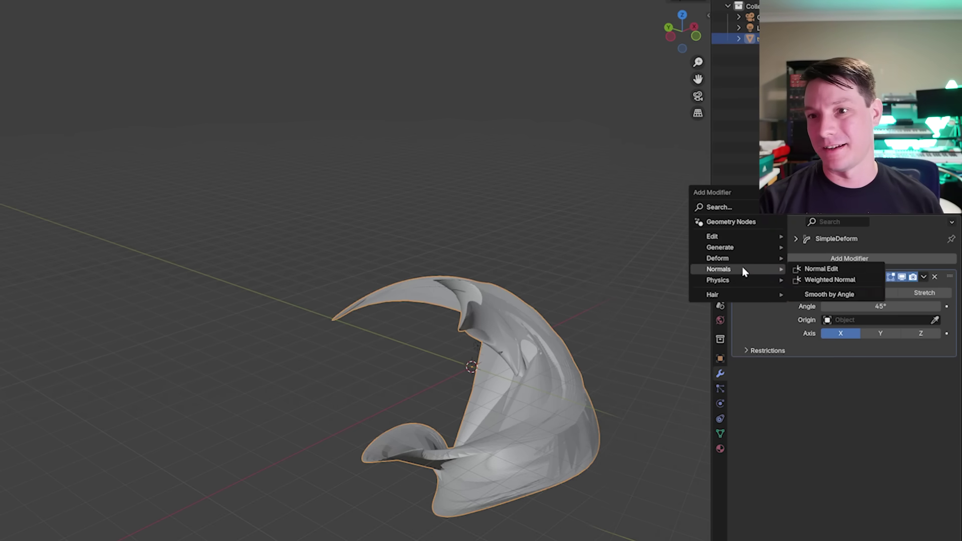
mouse_move(742, 264)
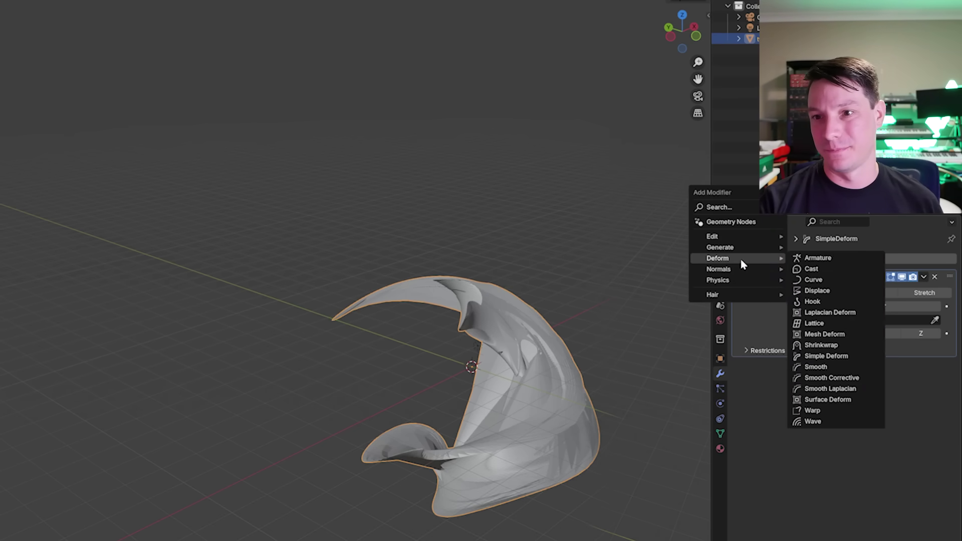
click(812, 356)
key(shift+a)
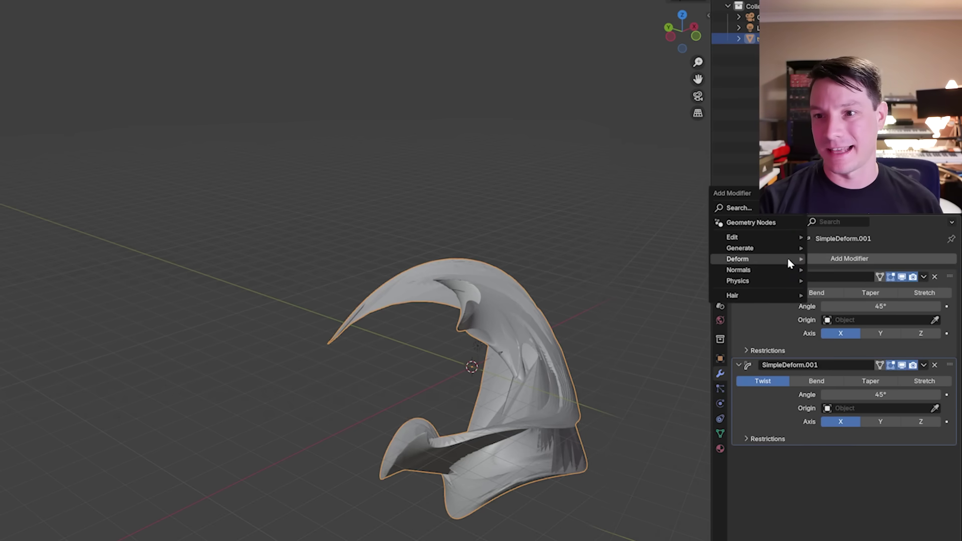
mouse_move(748, 260)
click(846, 356)
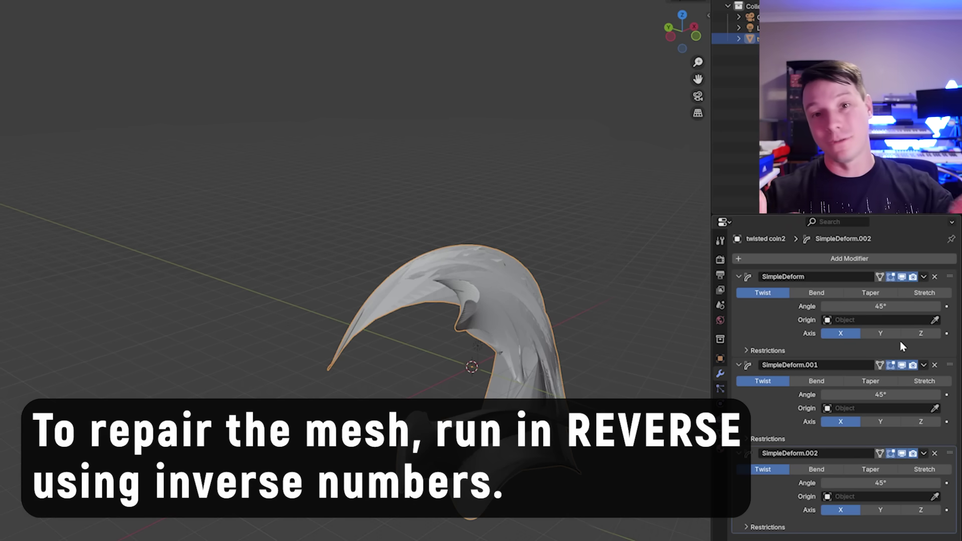
click(919, 334)
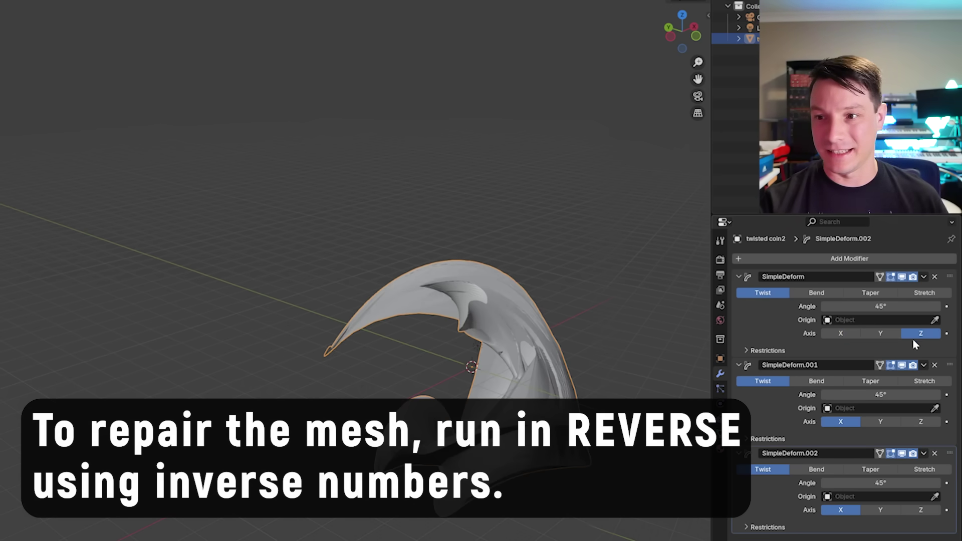
click(882, 422)
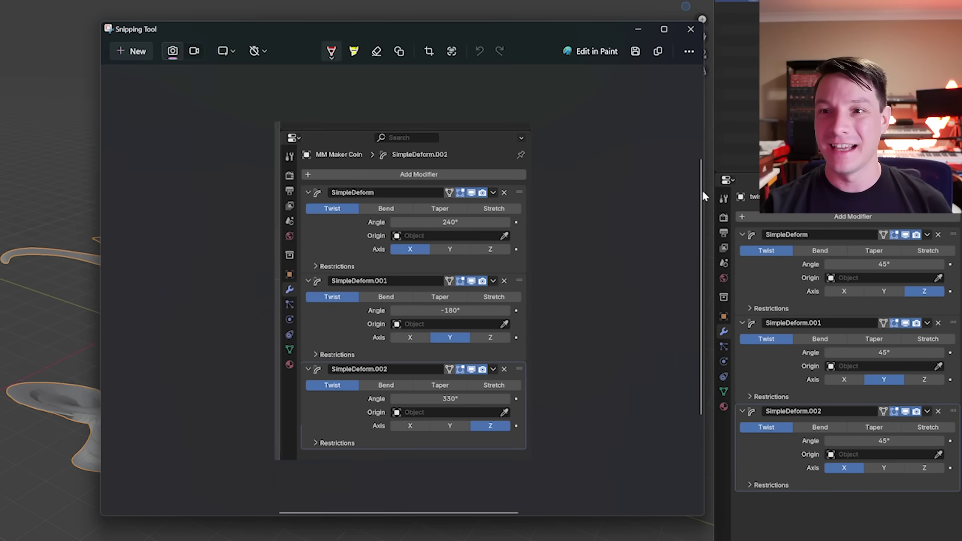
Set the first two Simple Deform twist angles to -330° and 180°, following the reference screenshot
drag(704, 191, 622, 191)
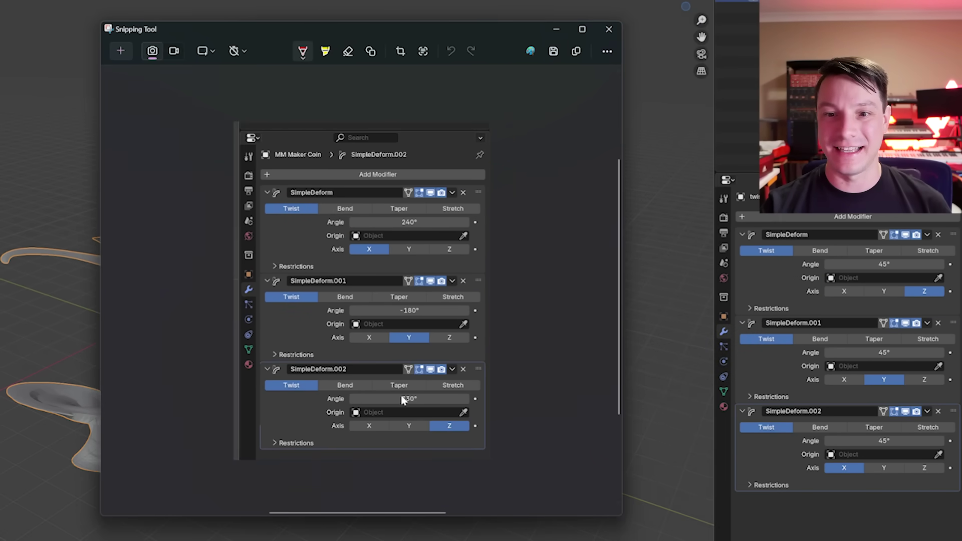
double_click(835, 264)
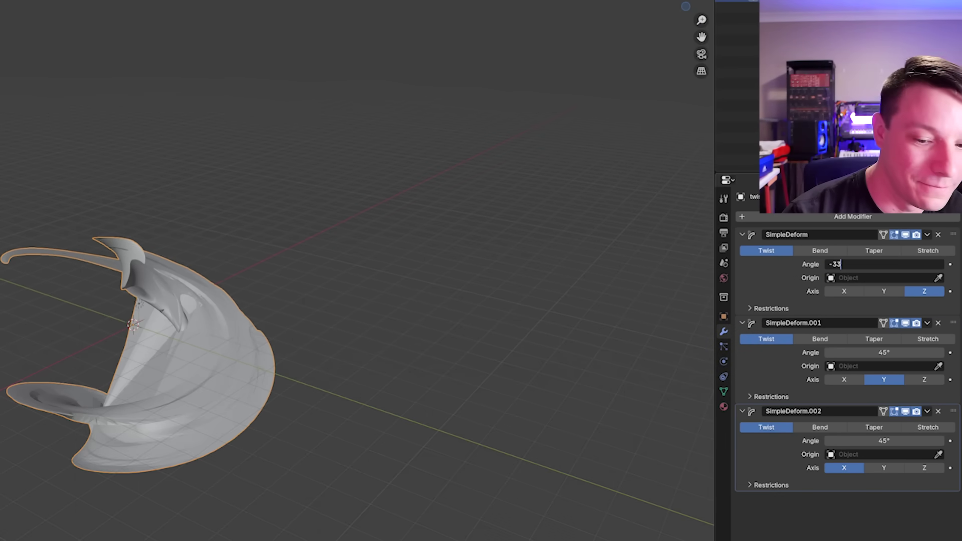
key(Return)
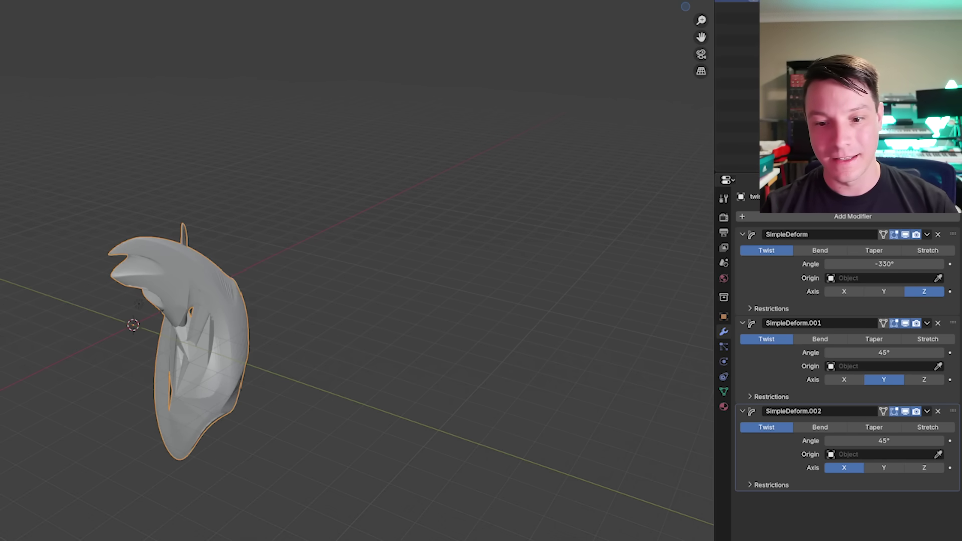
key(alt+Tab)
double_click(835, 352)
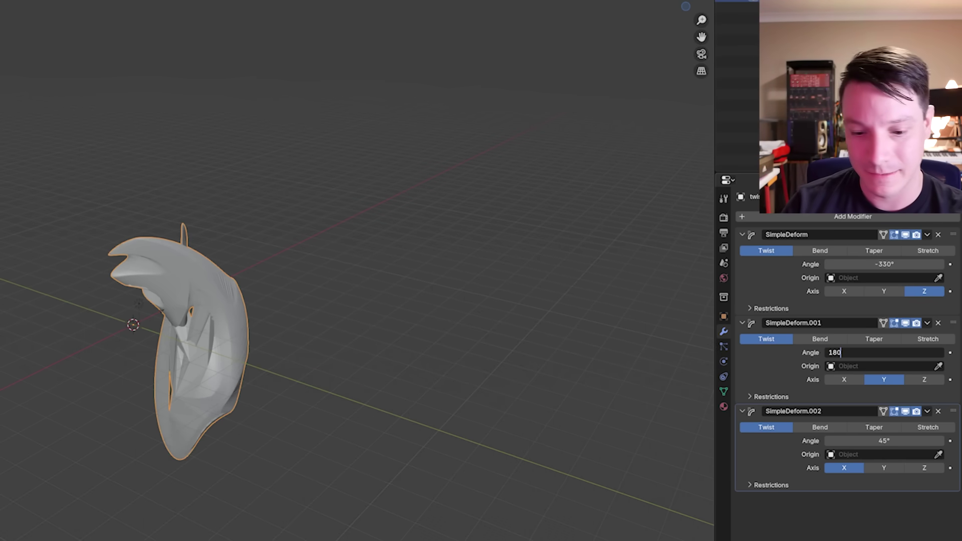
key(Return)
Set the third twist angle to -240° and orbit so the restored coin faces the camera
key(alt+Tab)
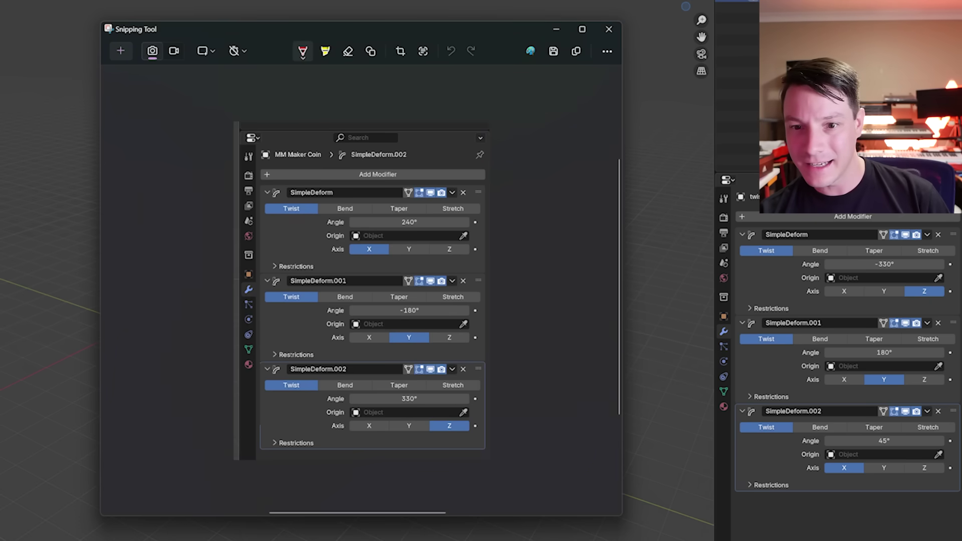
key(alt+Tab)
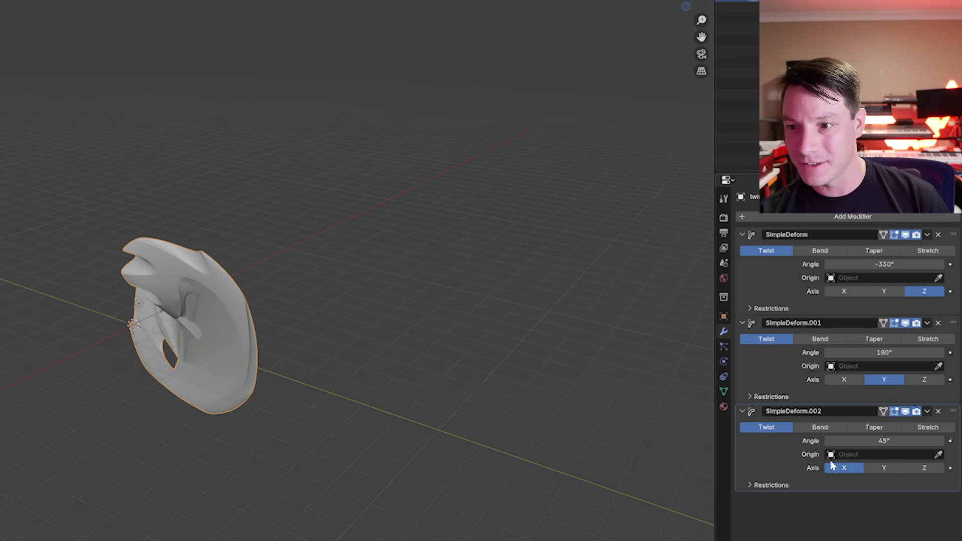
double_click(872, 441)
text(-)
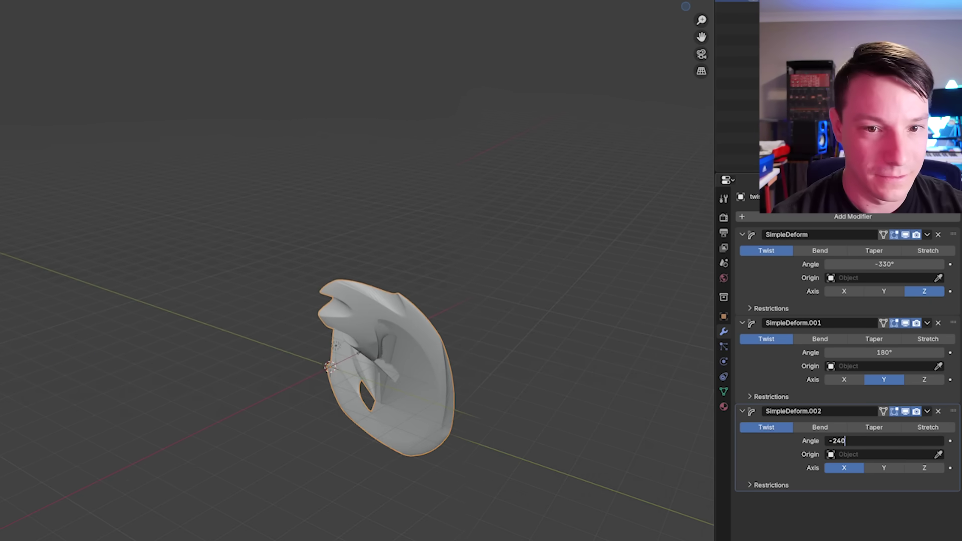
text(240)
key(Return)
middle_drag(246, 203, 551, 152)
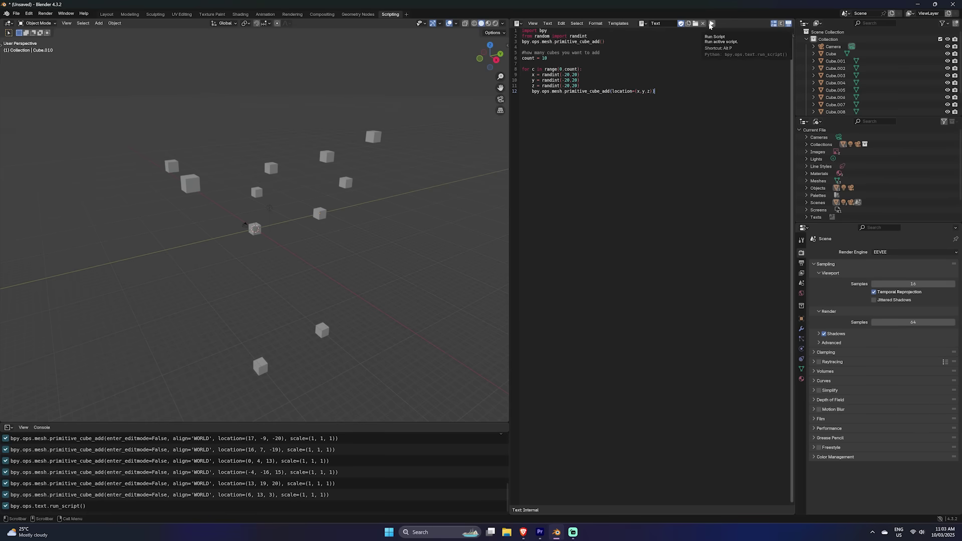
Run the random-cube script five times, then orbit until the green axis stands vertical
click(710, 24)
click(710, 24)
click(711, 24)
click(711, 24)
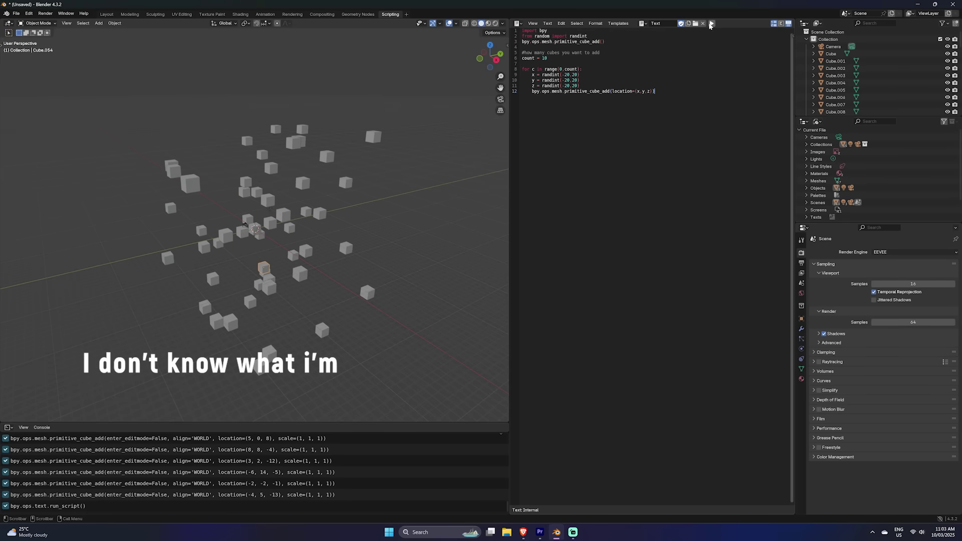
click(711, 24)
middle_drag(94, 327, 161, 317)
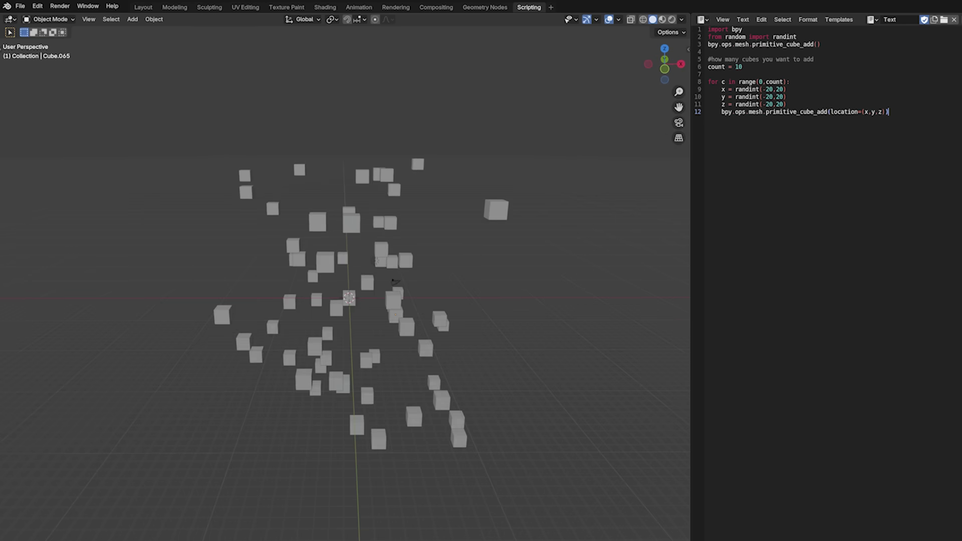